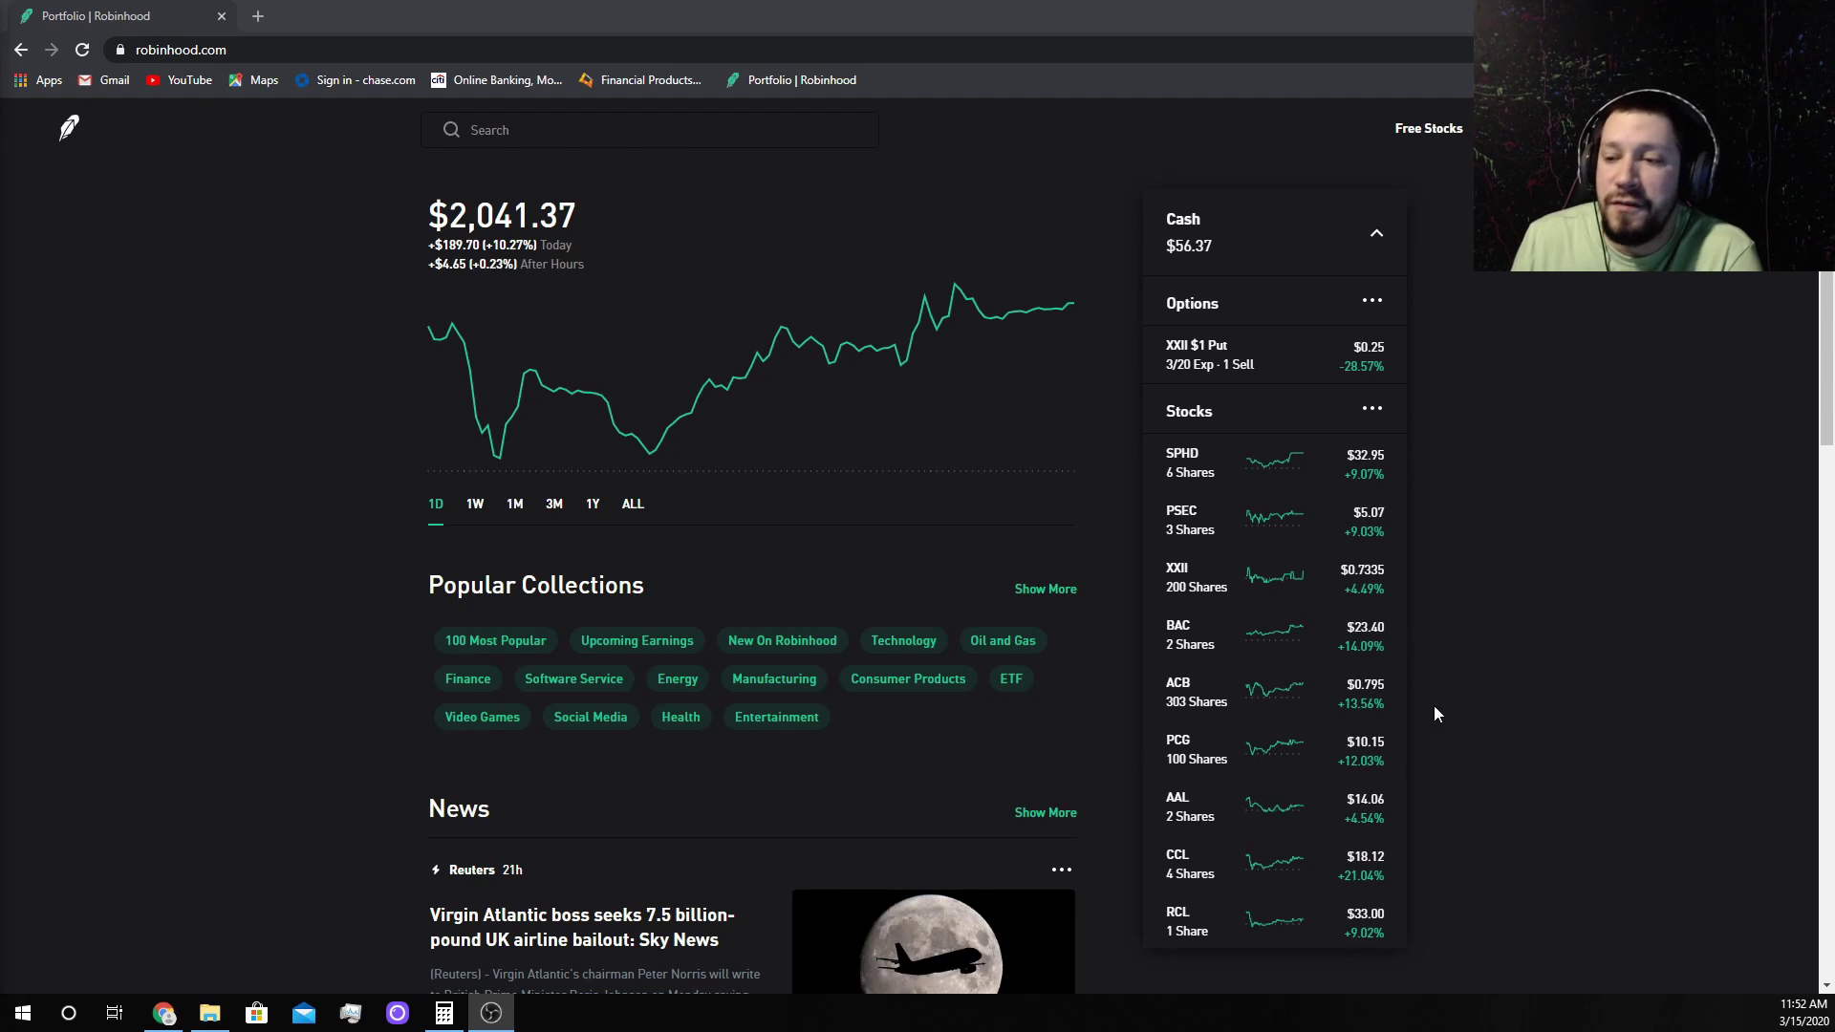
Step: Open the PCG stock page, highlight its Cost and Total Return figures, then scroll to History
{"action": "left_click", "coordinate": [1189, 756]}
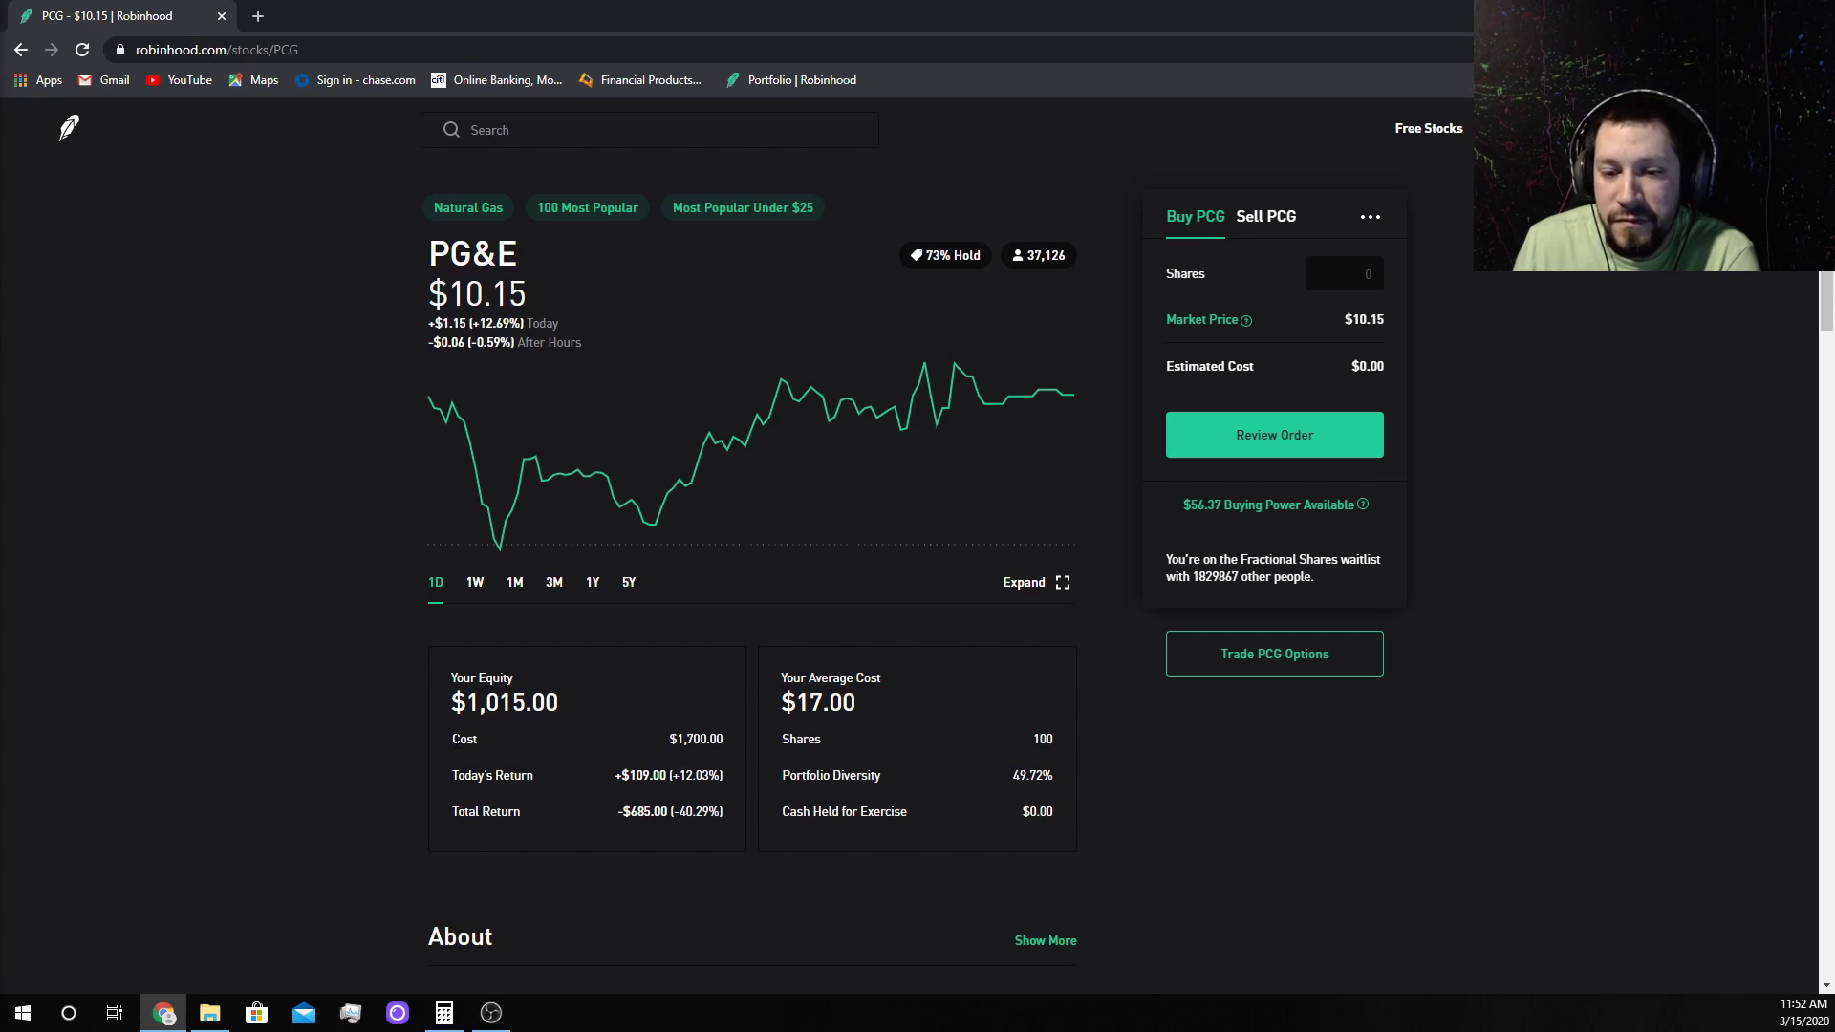
{"action": "left_click_drag", "start_coordinate": [450, 738], "coordinate": [726, 744]}
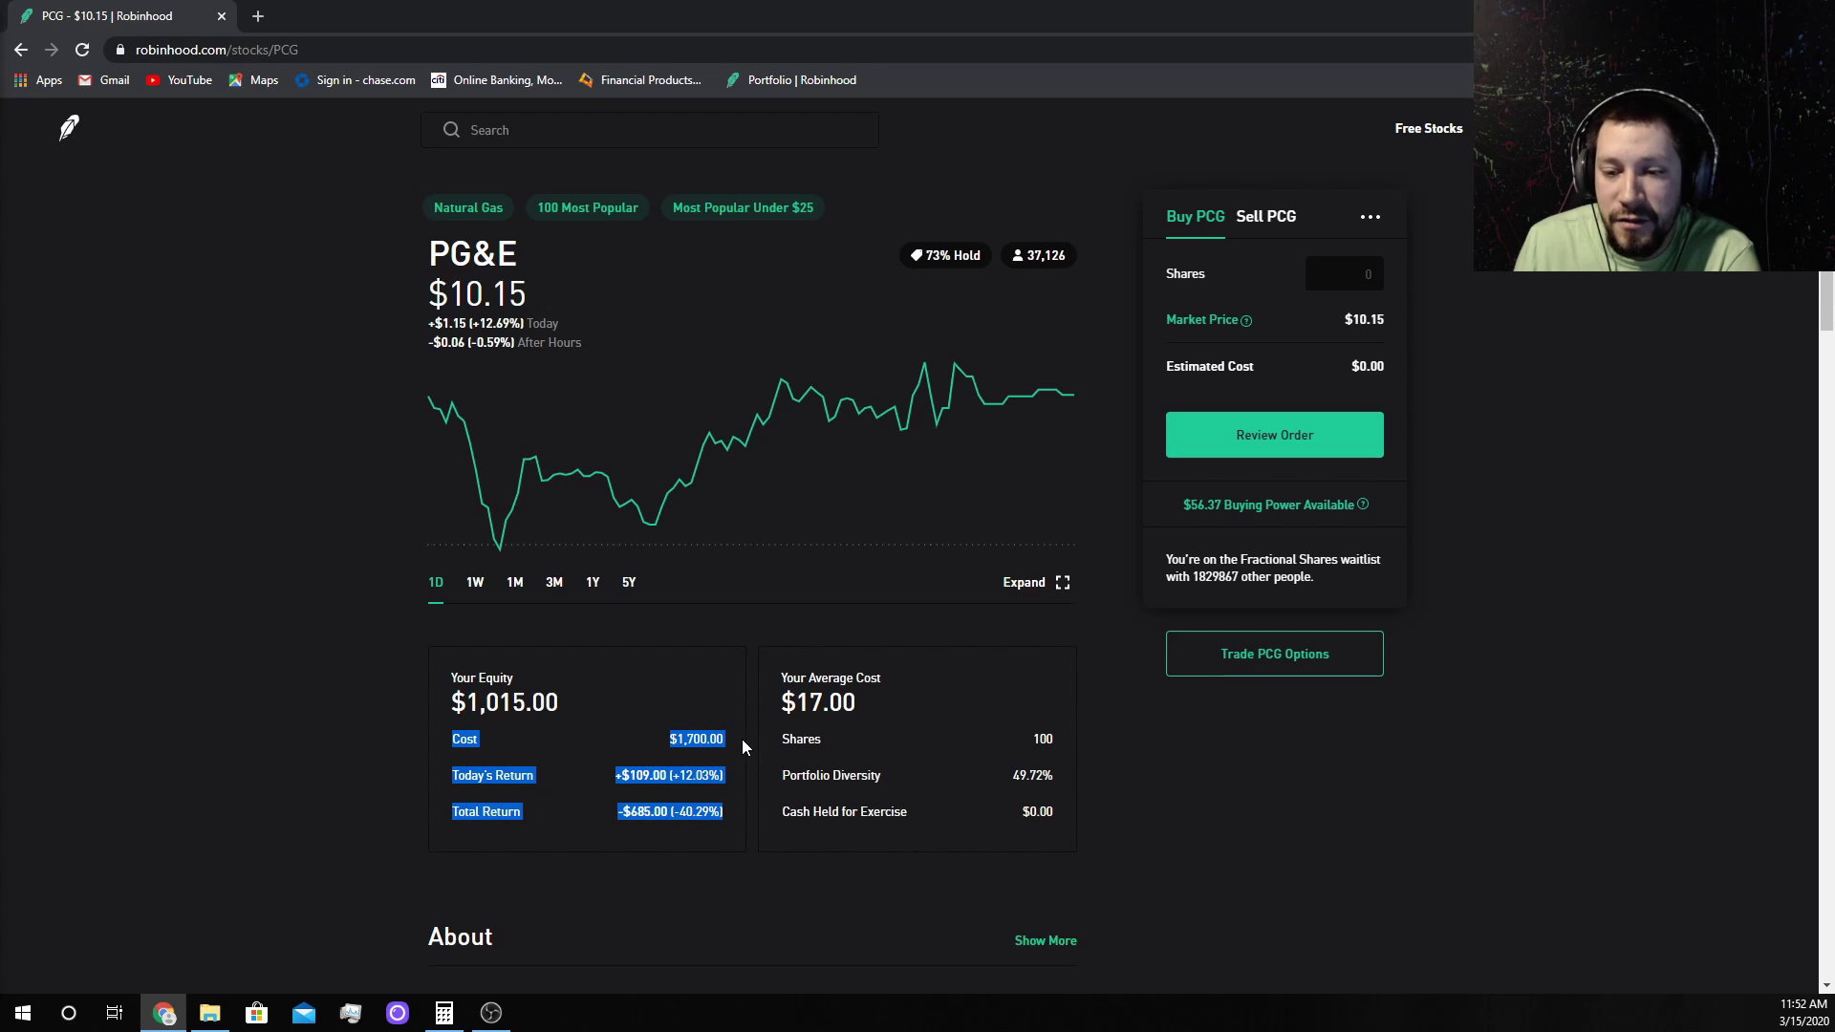
{"action": "left_click", "coordinate": [725, 900]}
{"action": "left_click_drag", "start_coordinate": [458, 814], "coordinate": [736, 822]}
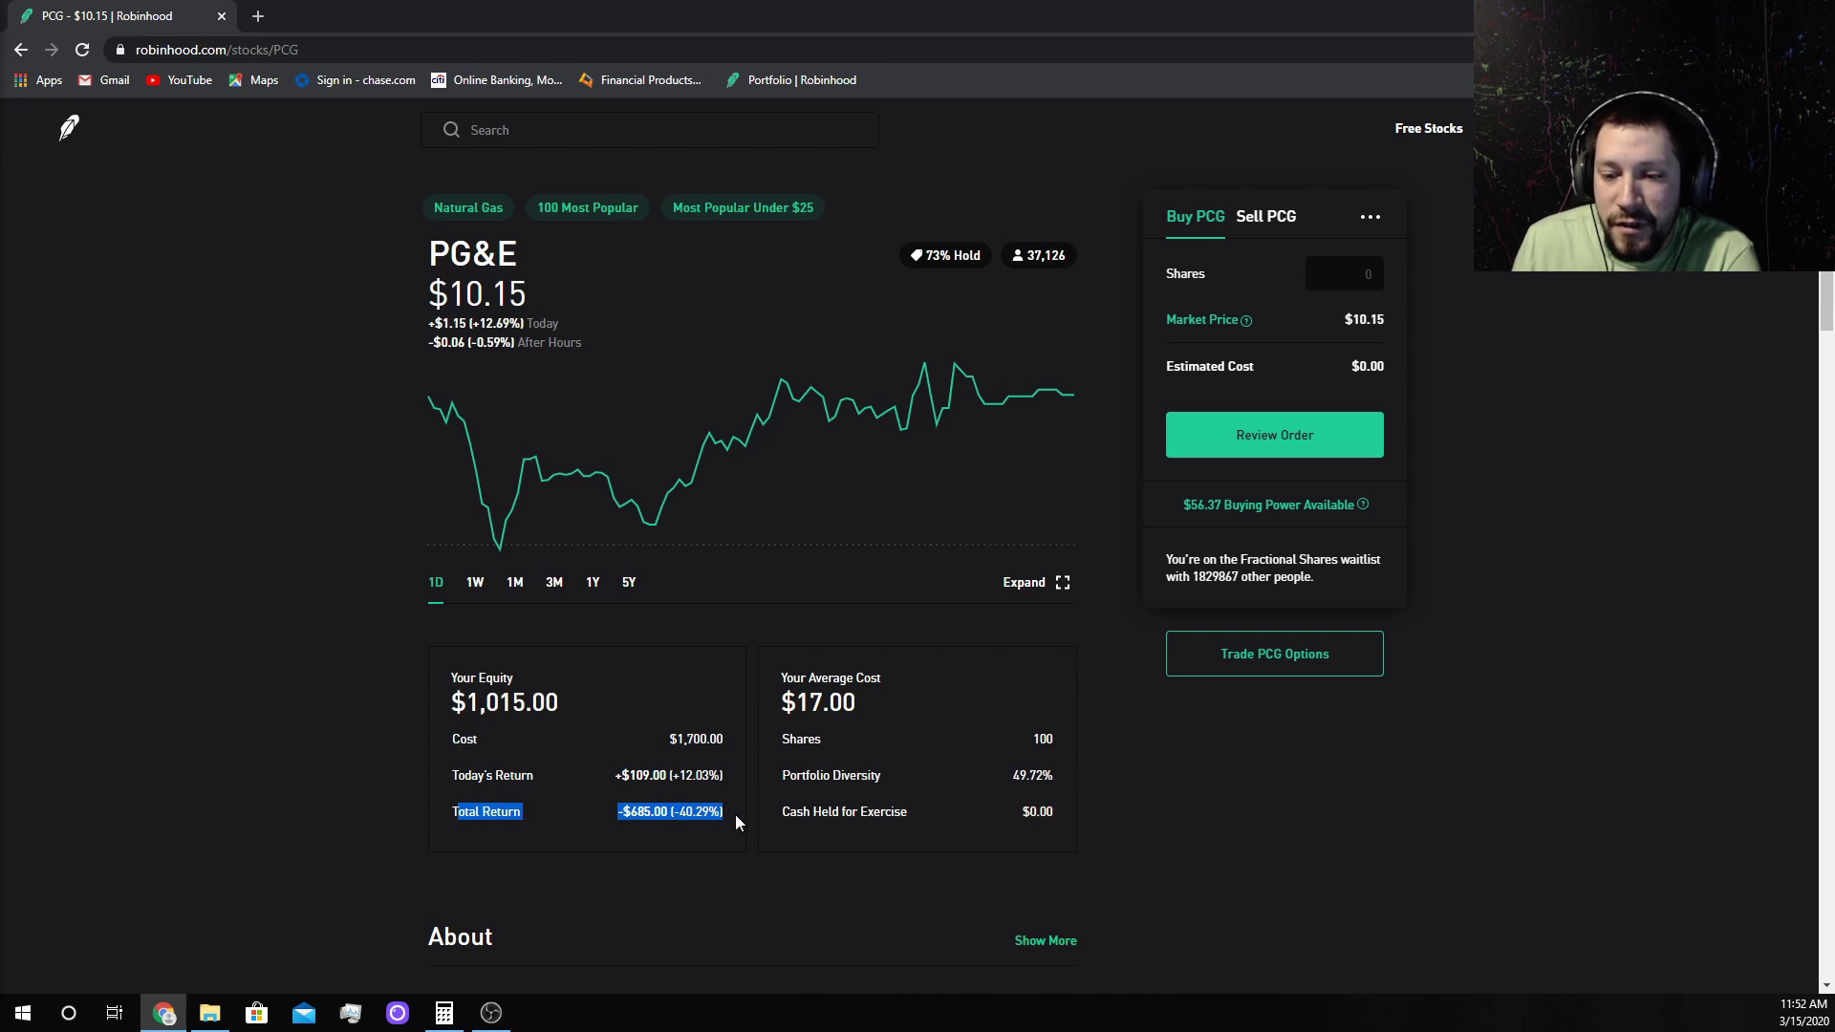
{"action": "left_click", "coordinate": [652, 828]}
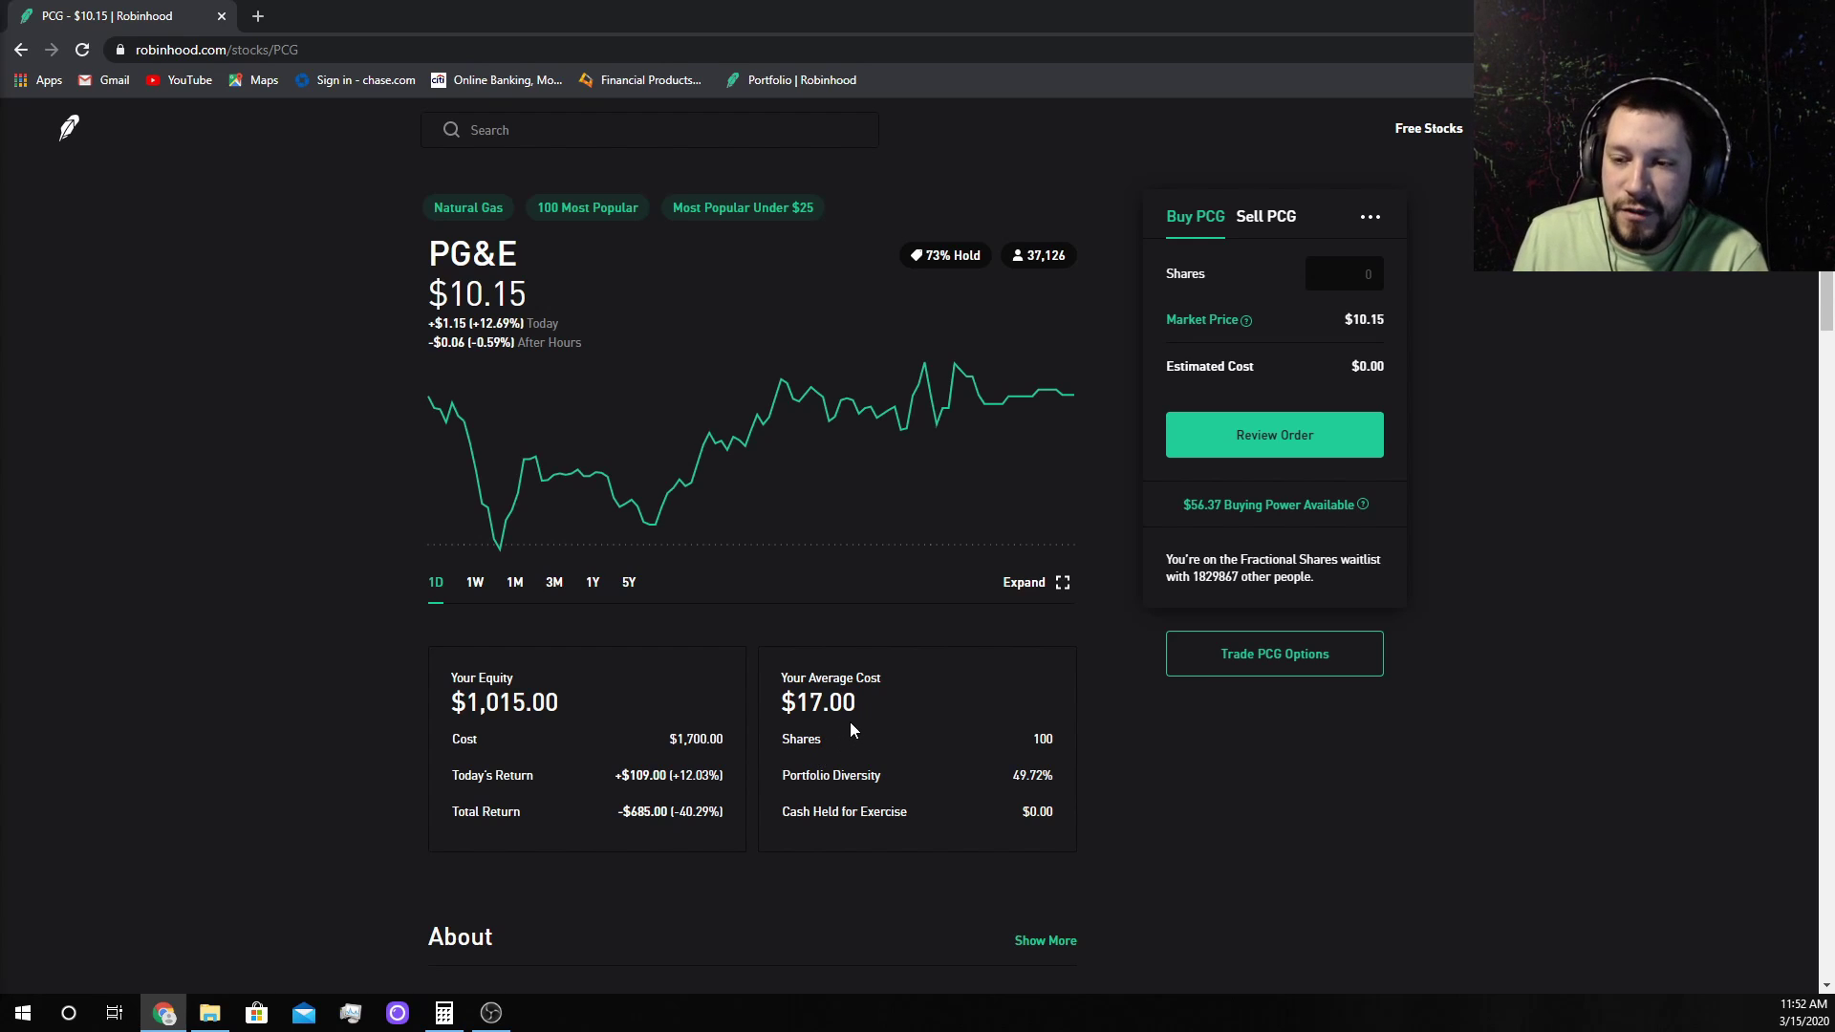
{"action": "scroll", "coordinate": [833, 657], "scroll_direction": "down", "scroll_amount": 20}
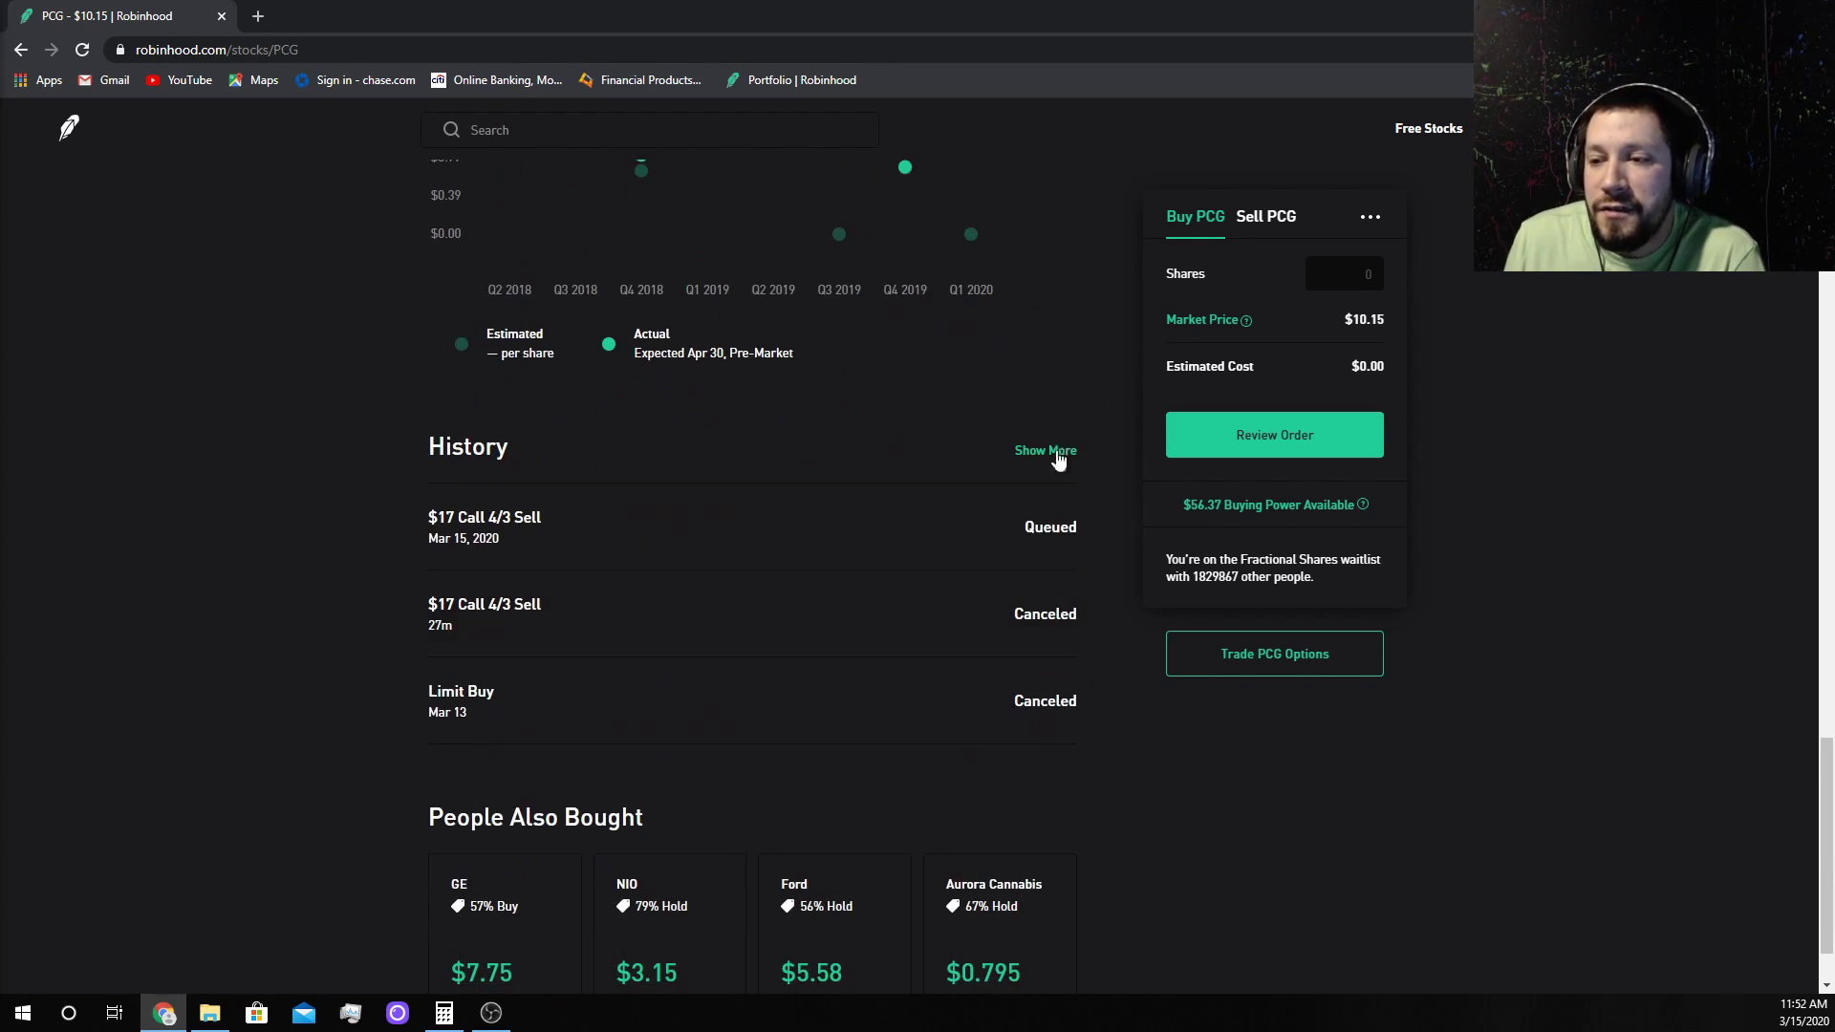
Step: Expand the PG&E History list and scroll through all past option orders and back up
{"action": "left_click", "coordinate": [1051, 455]}
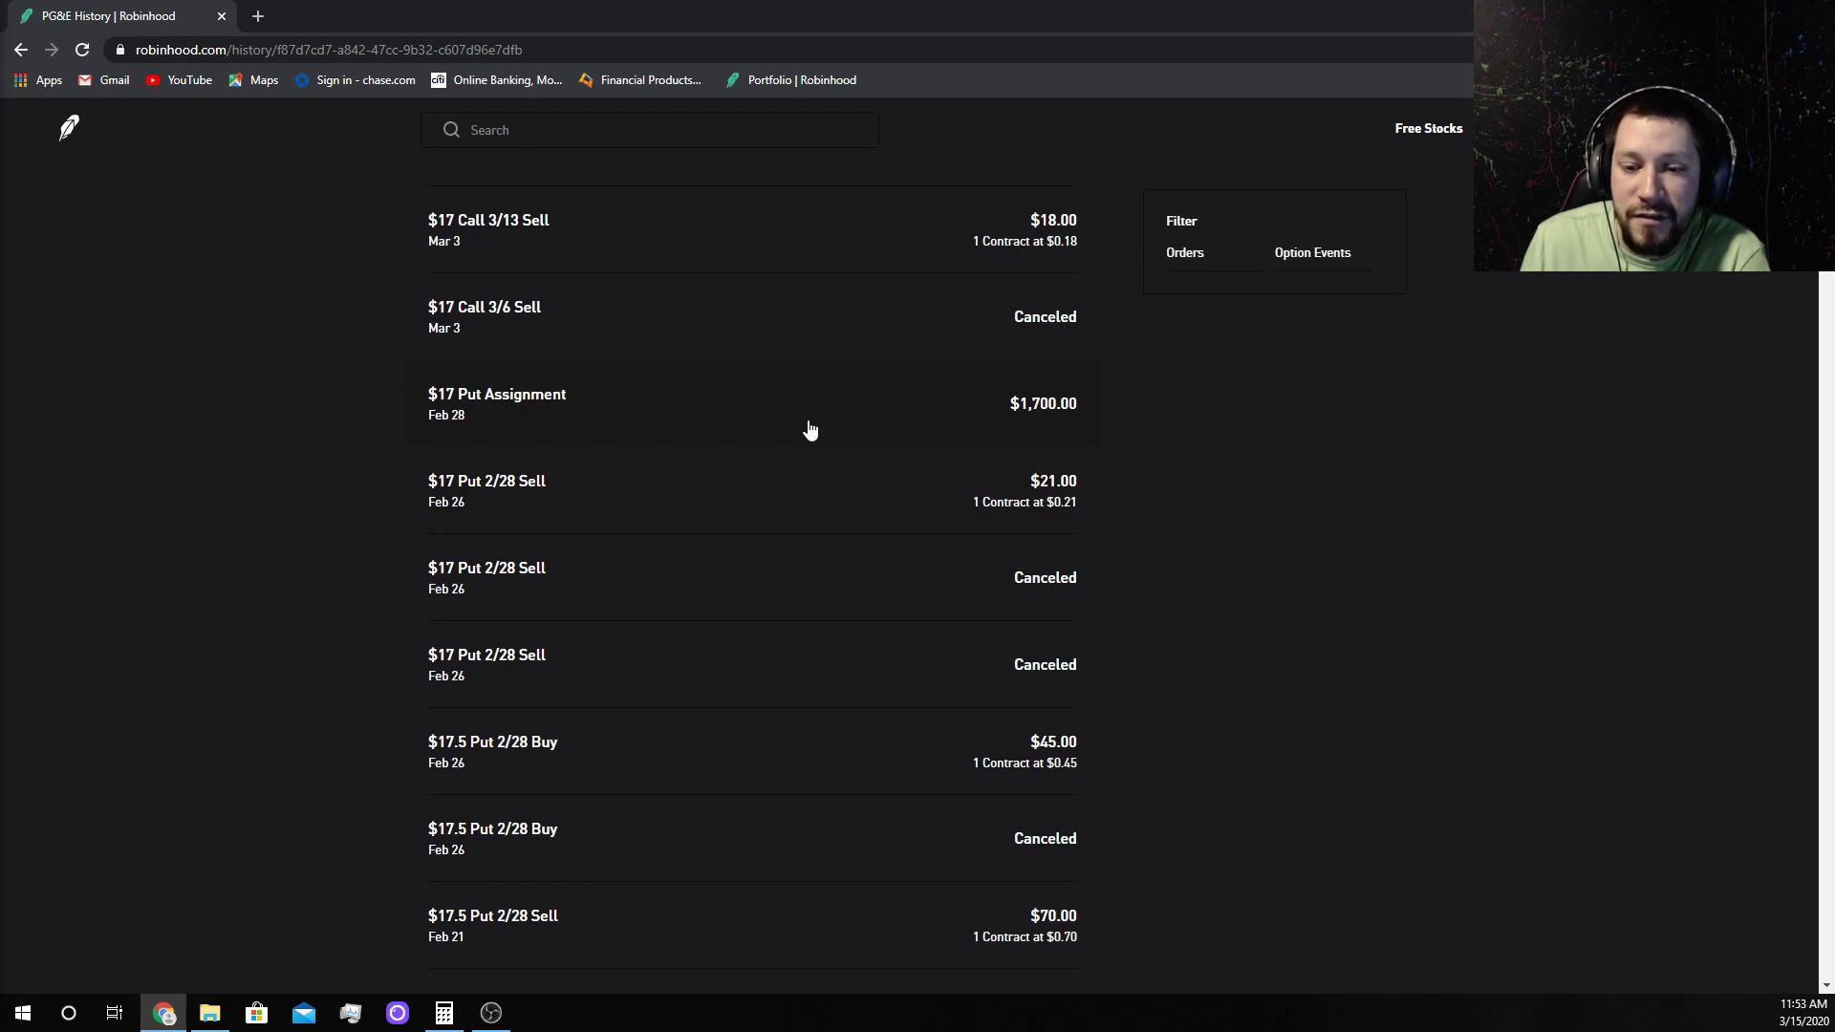
{"action": "scroll", "coordinate": [810, 430], "scroll_direction": "down", "scroll_amount": 11}
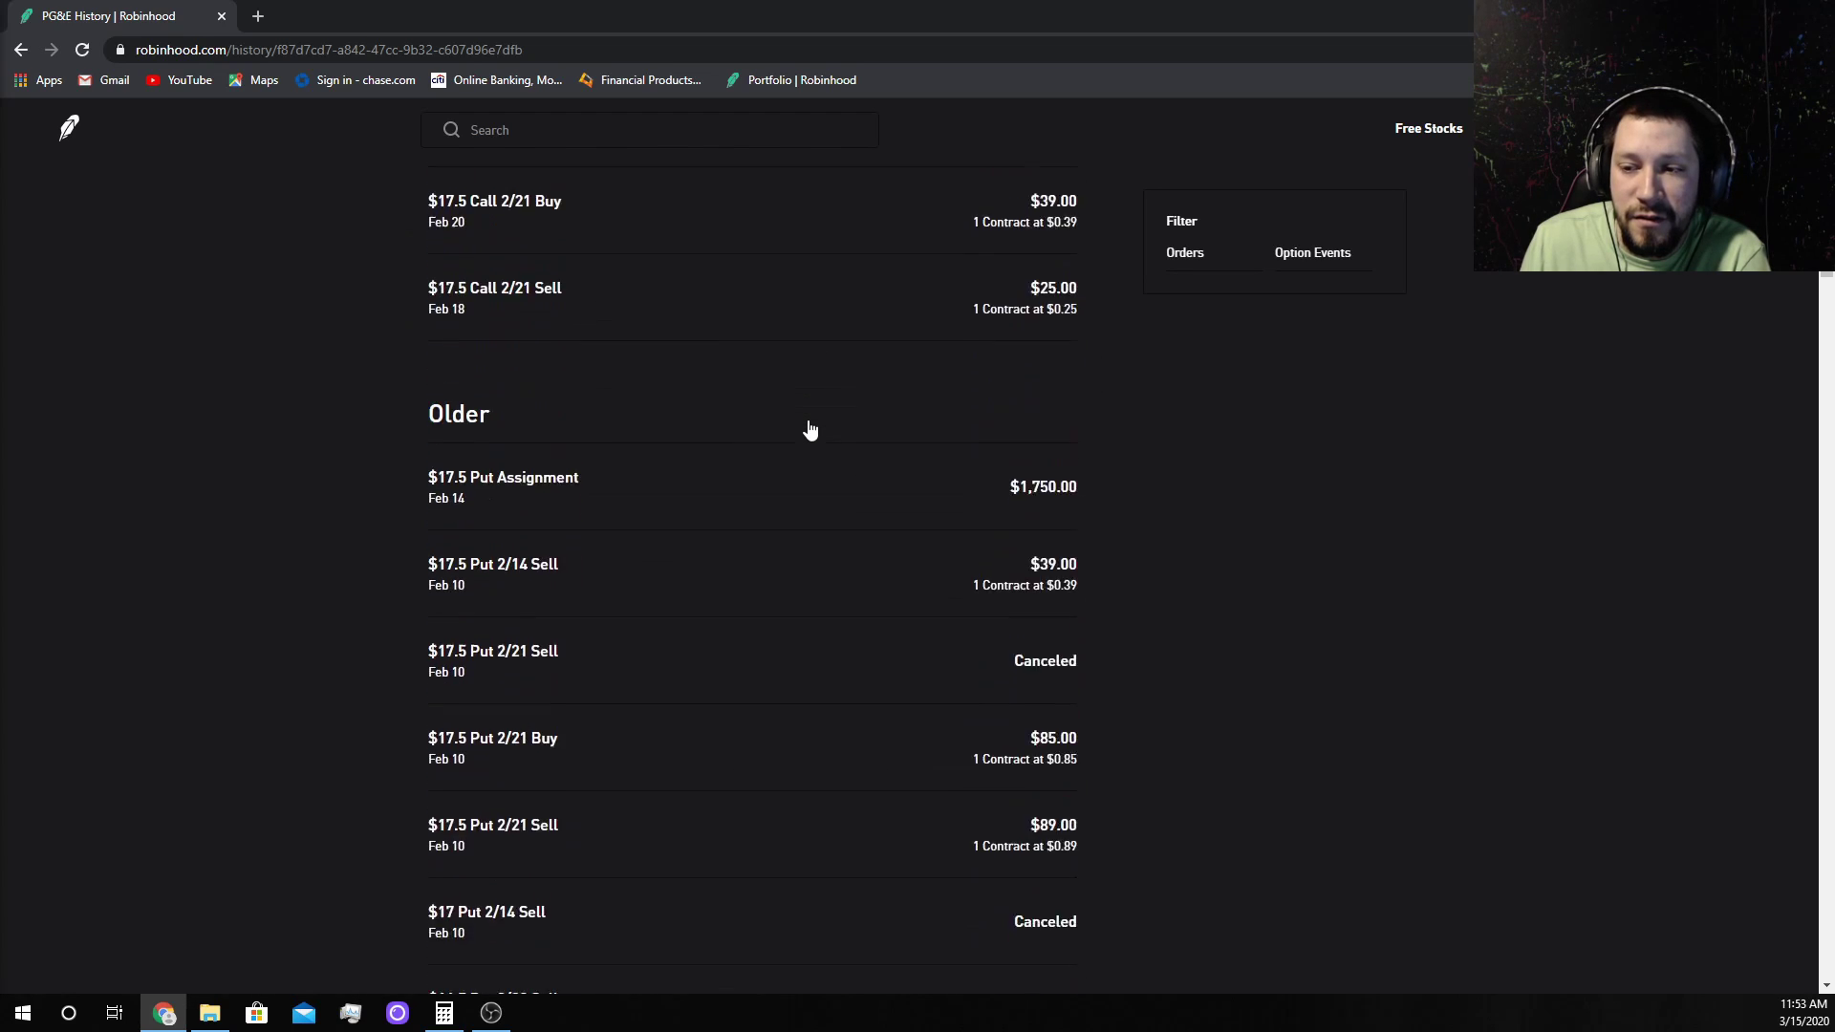
{"action": "scroll", "coordinate": [810, 430], "scroll_direction": "down", "scroll_amount": 11}
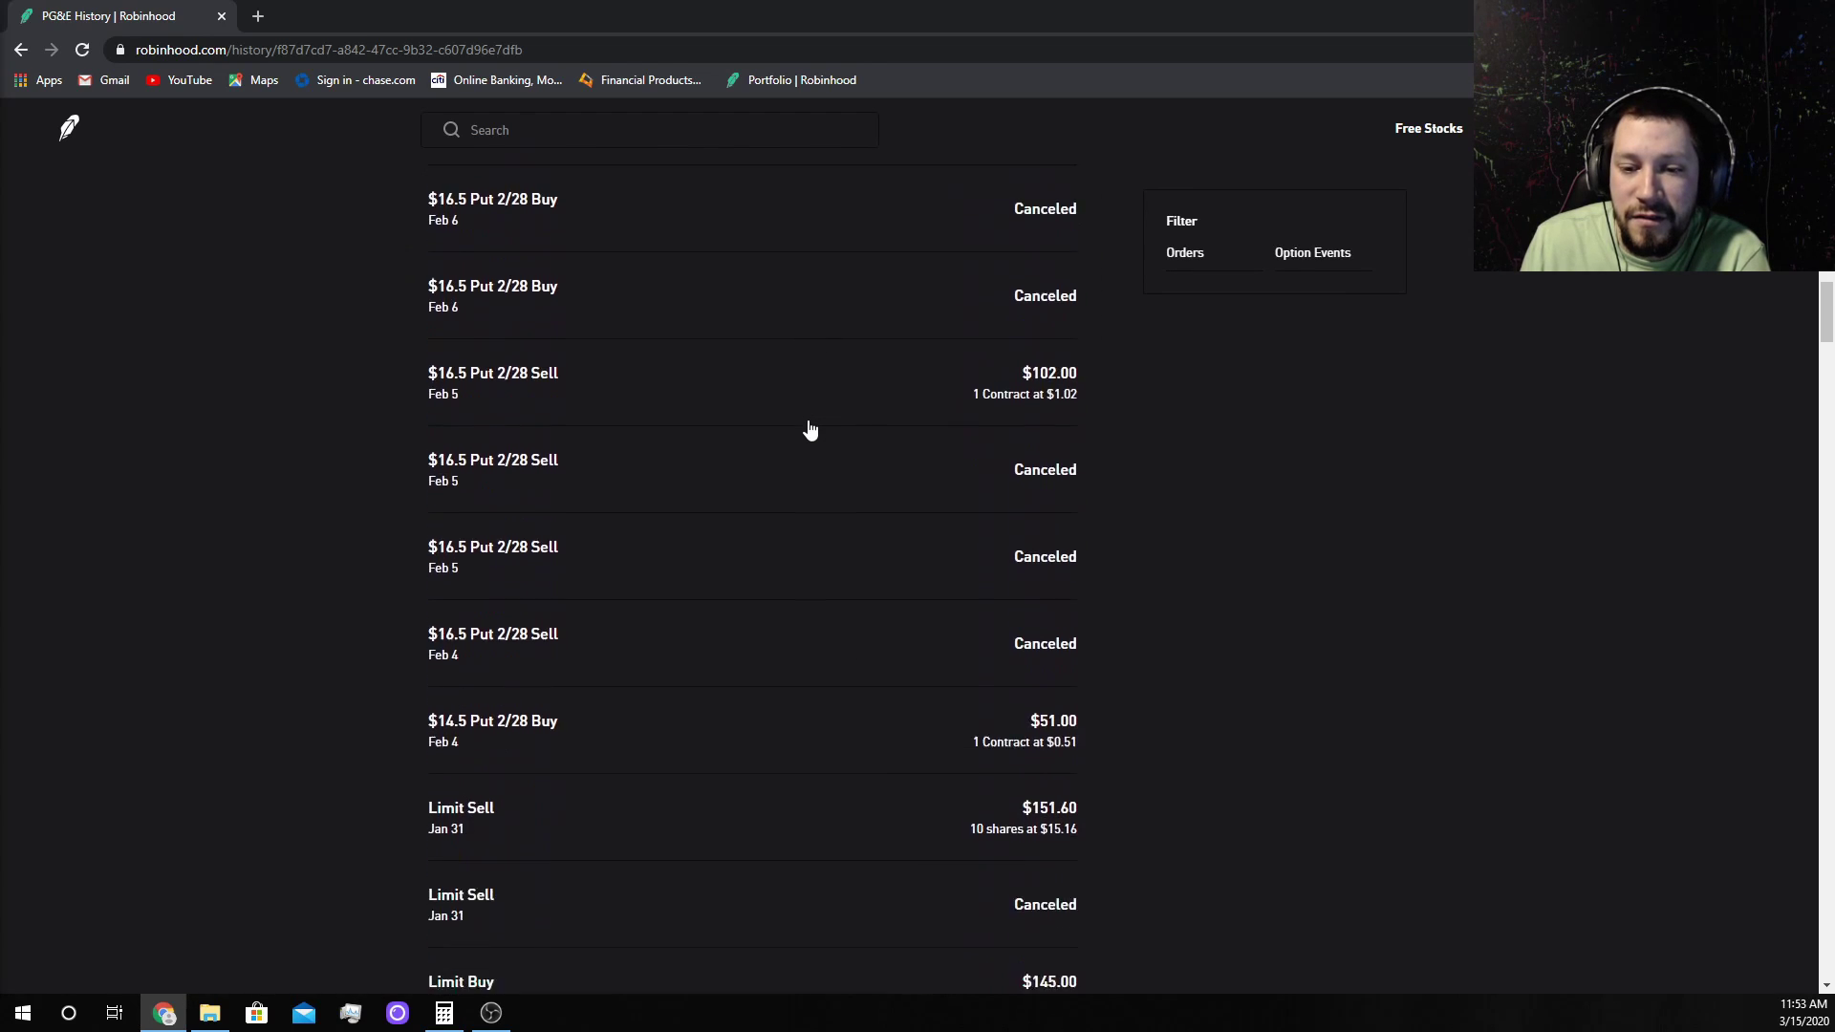
{"action": "scroll", "coordinate": [810, 430], "scroll_direction": "down", "scroll_amount": 7}
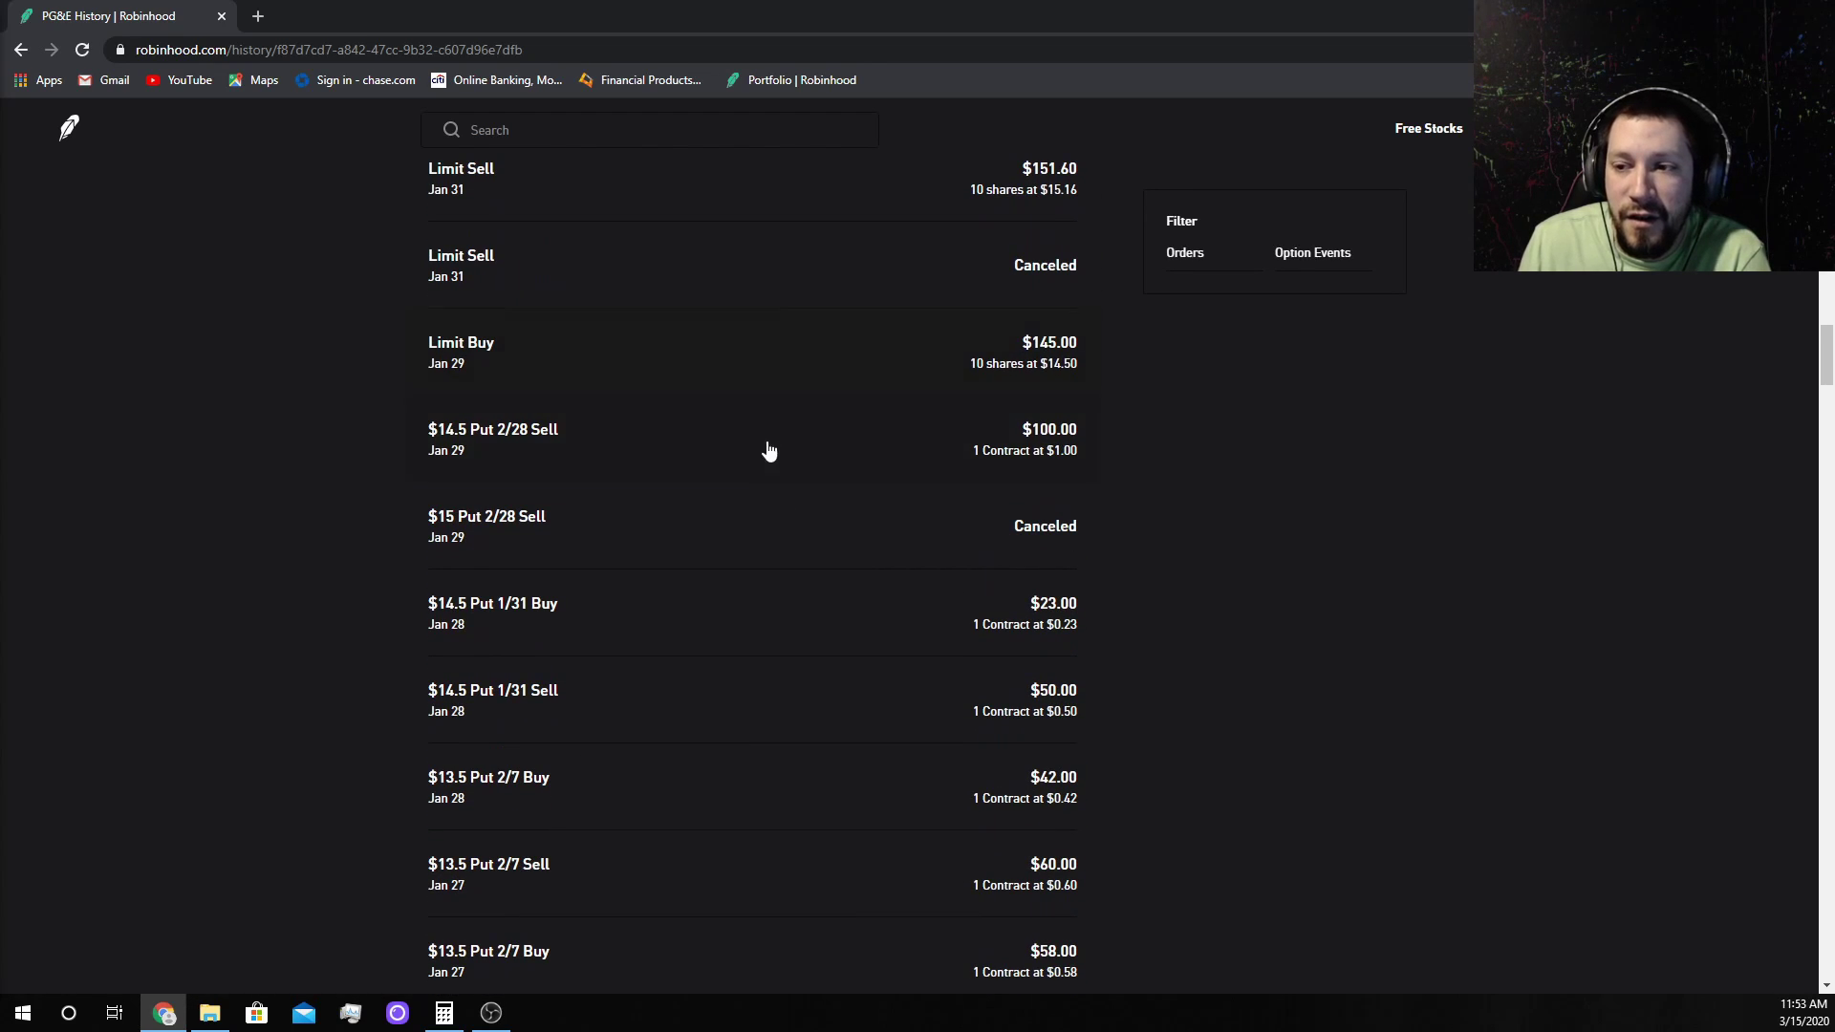
{"action": "scroll", "coordinate": [766, 455], "scroll_direction": "down", "scroll_amount": 9}
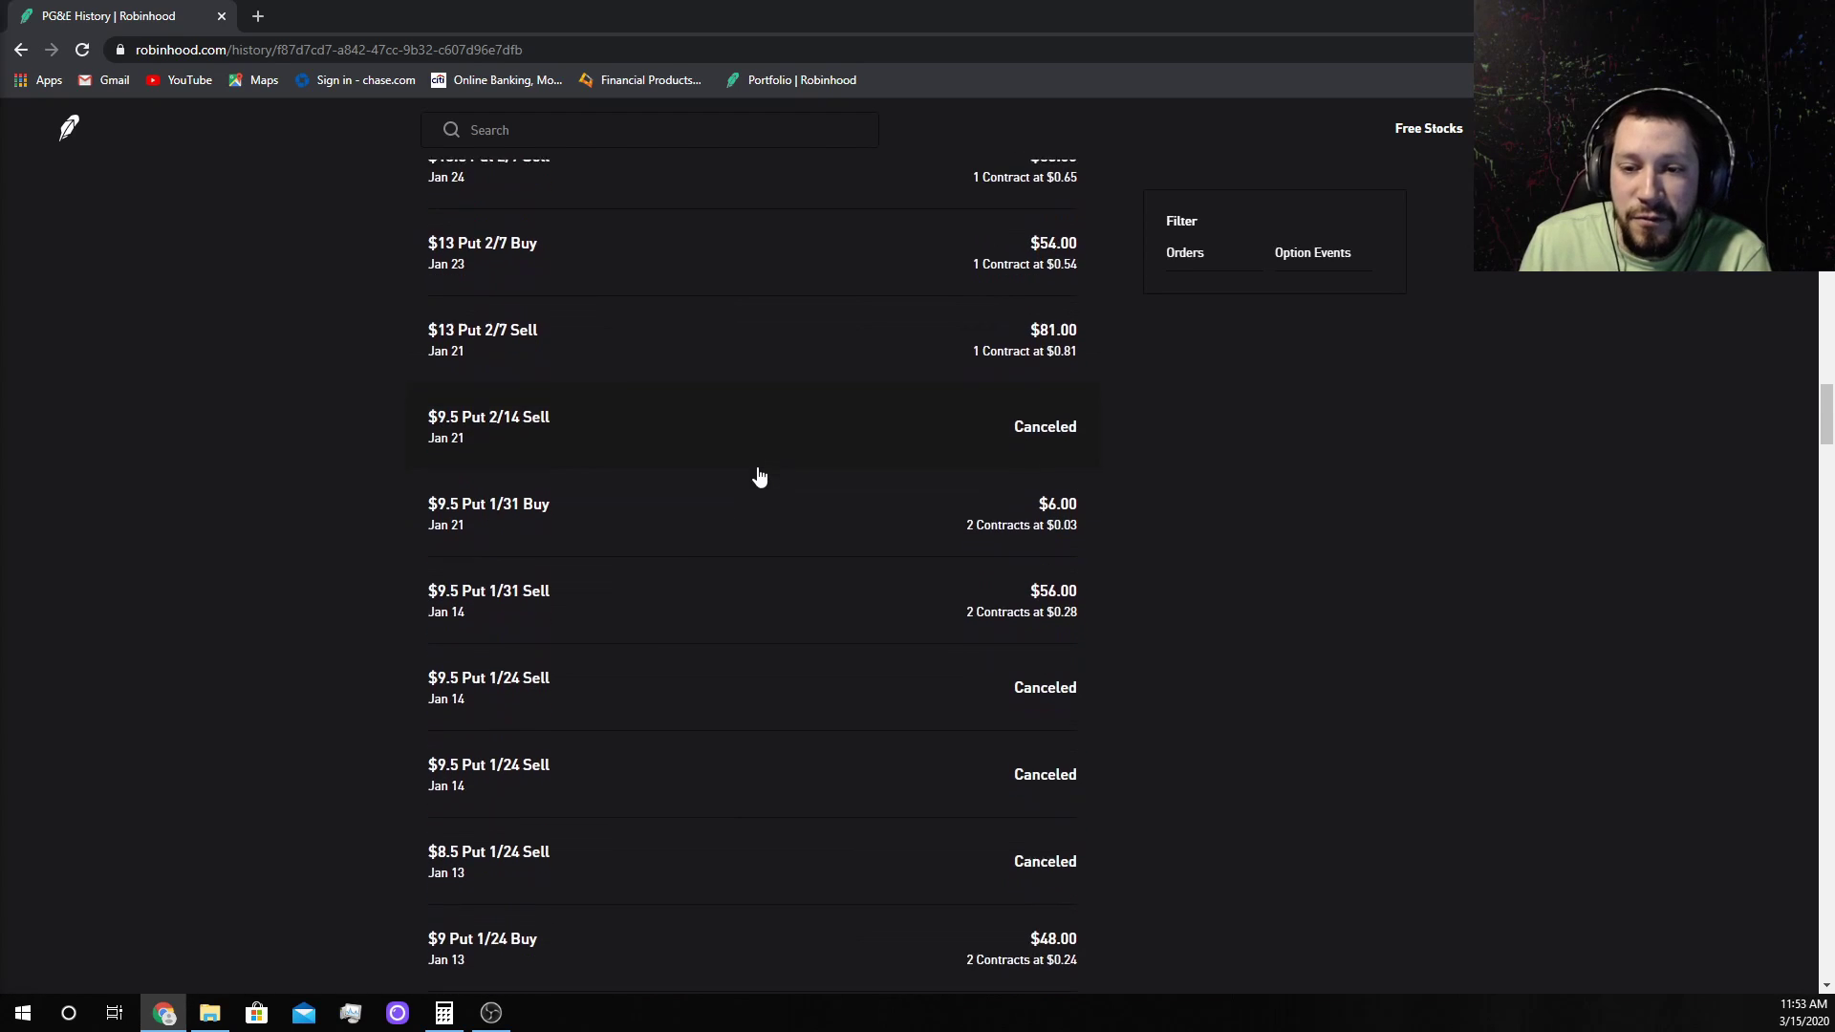
{"action": "scroll", "coordinate": [760, 476], "scroll_direction": "down", "scroll_amount": 4}
{"action": "scroll", "coordinate": [760, 478], "scroll_direction": "down", "scroll_amount": 7}
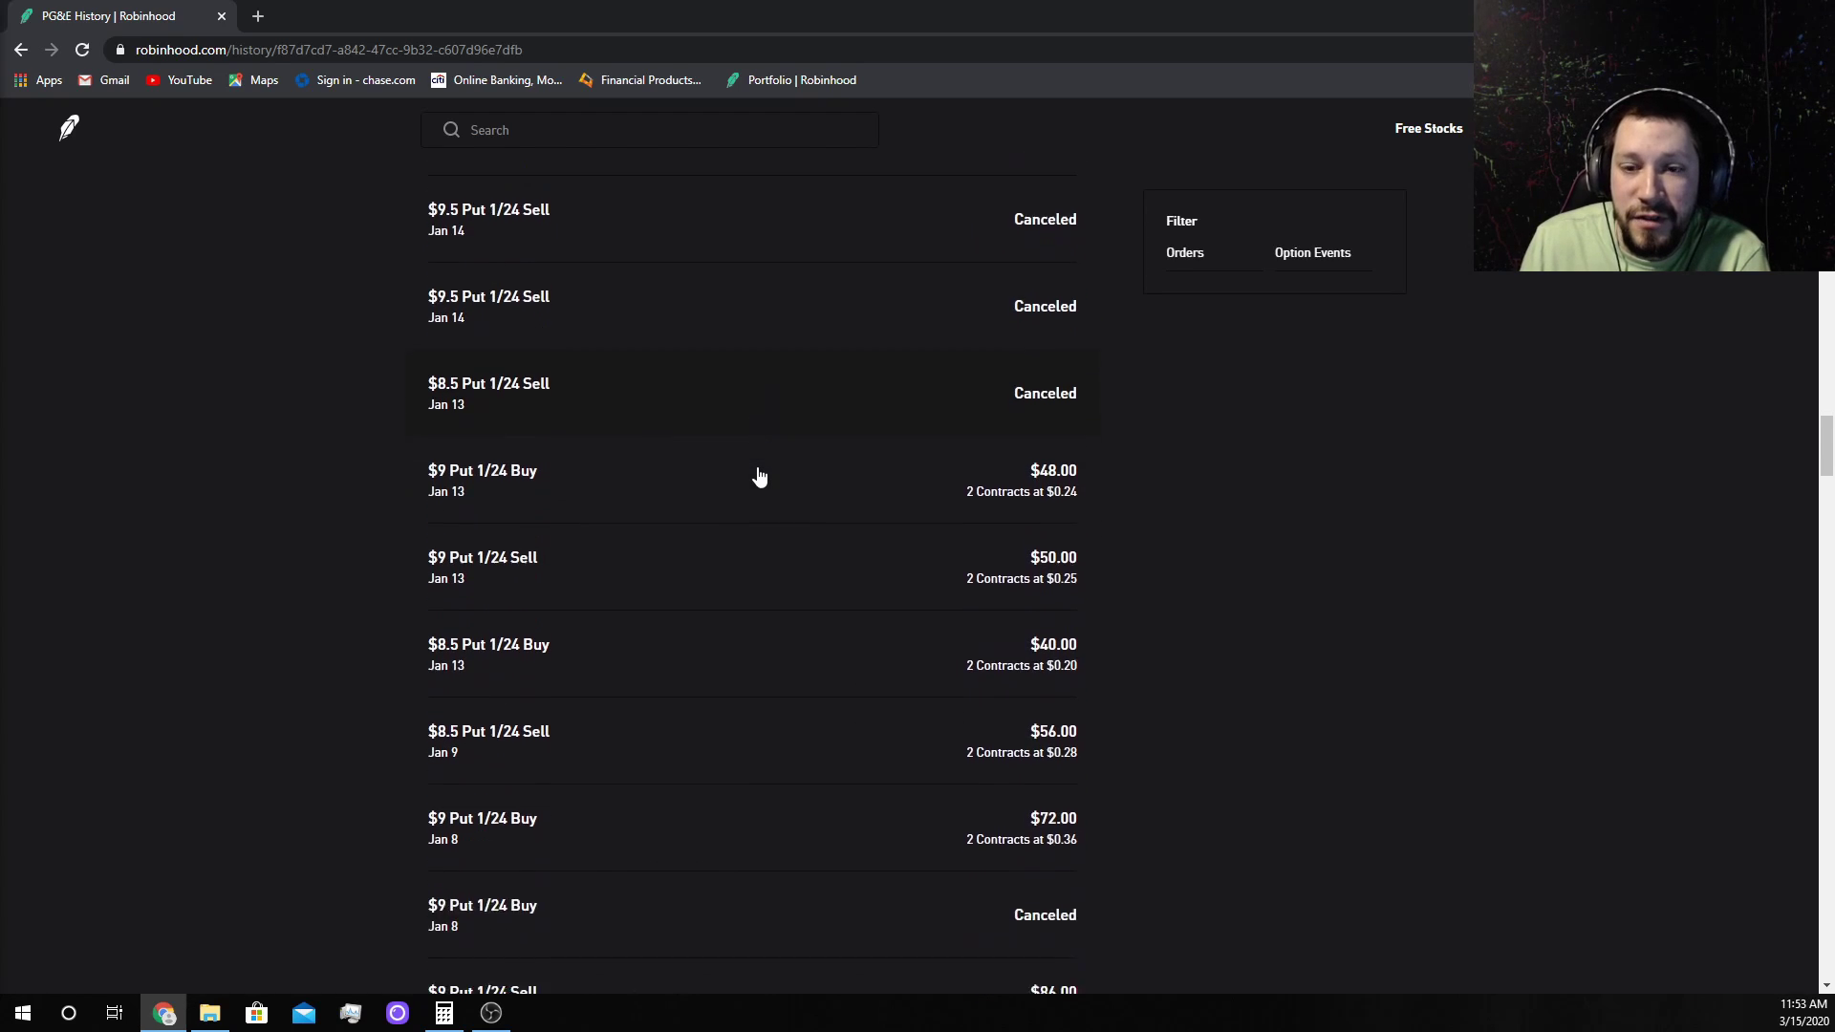
{"action": "scroll", "coordinate": [760, 484], "scroll_direction": "down", "scroll_amount": 1}
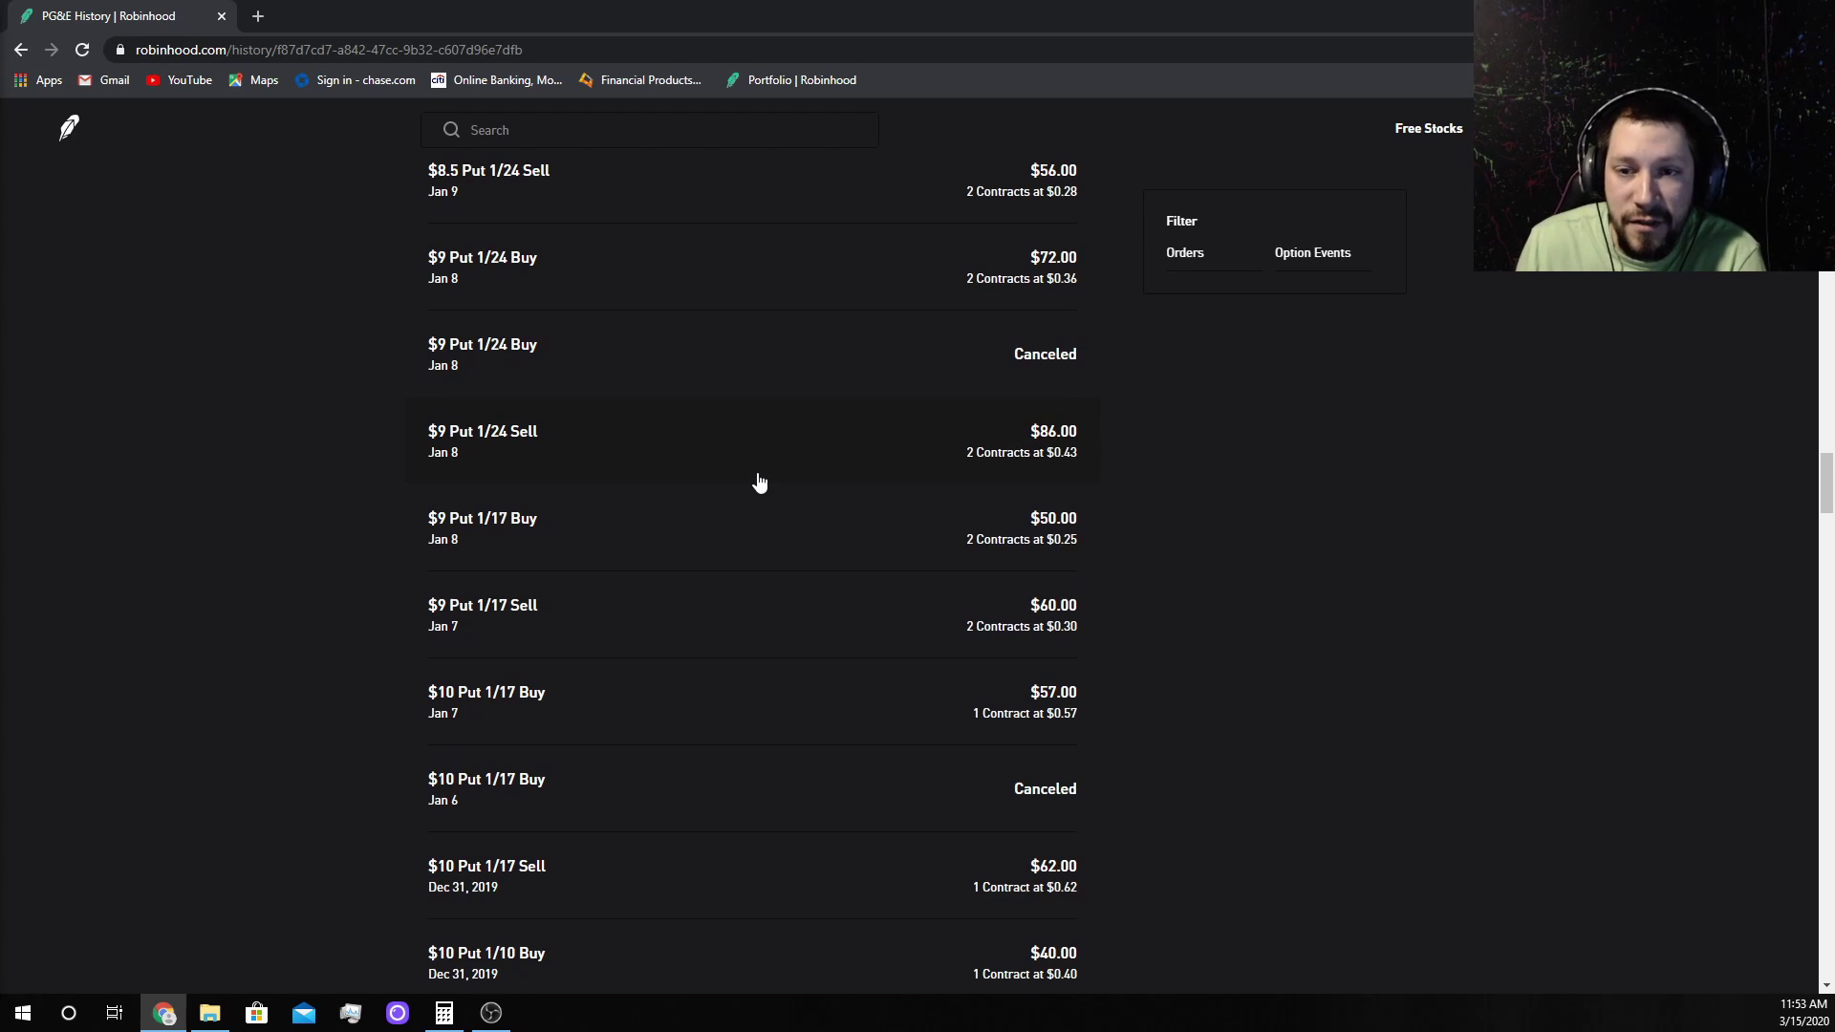
{"action": "scroll", "coordinate": [760, 483], "scroll_direction": "up", "scroll_amount": 20}
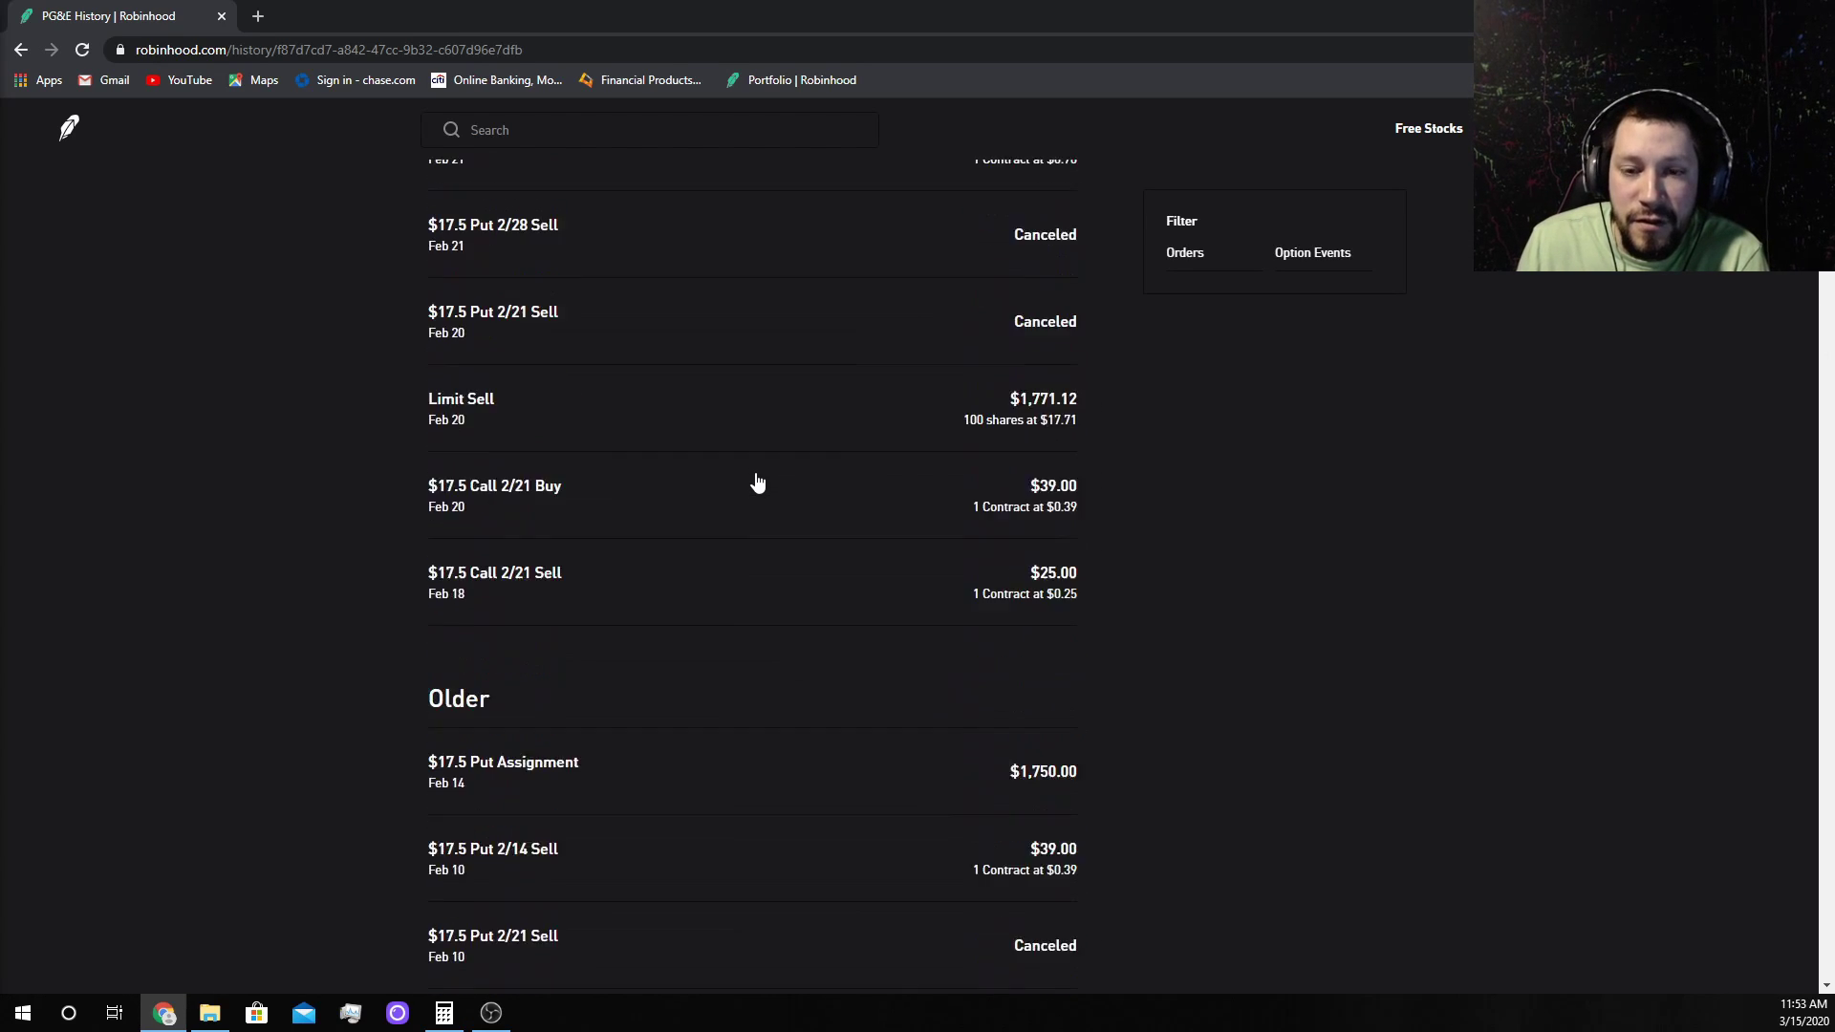
{"action": "scroll", "coordinate": [755, 481], "scroll_direction": "up", "scroll_amount": 10}
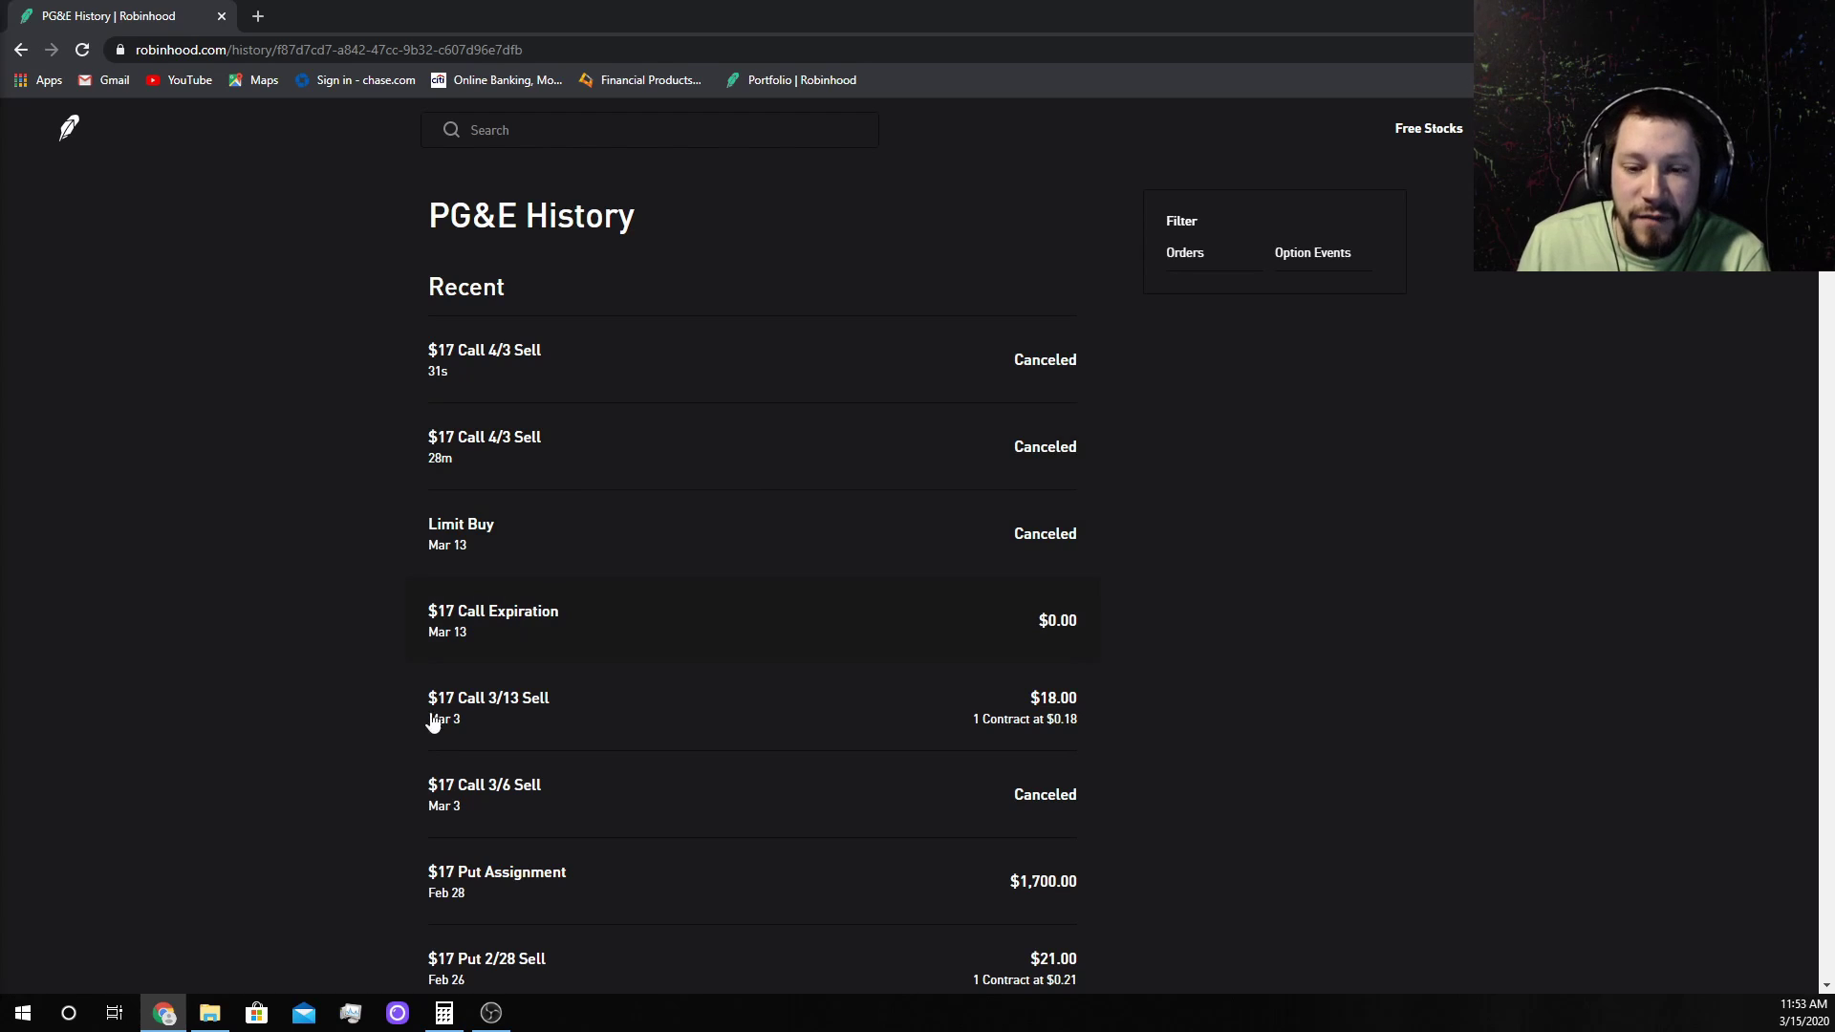
{"action": "mouse_move", "coordinate": [448, 1024]}
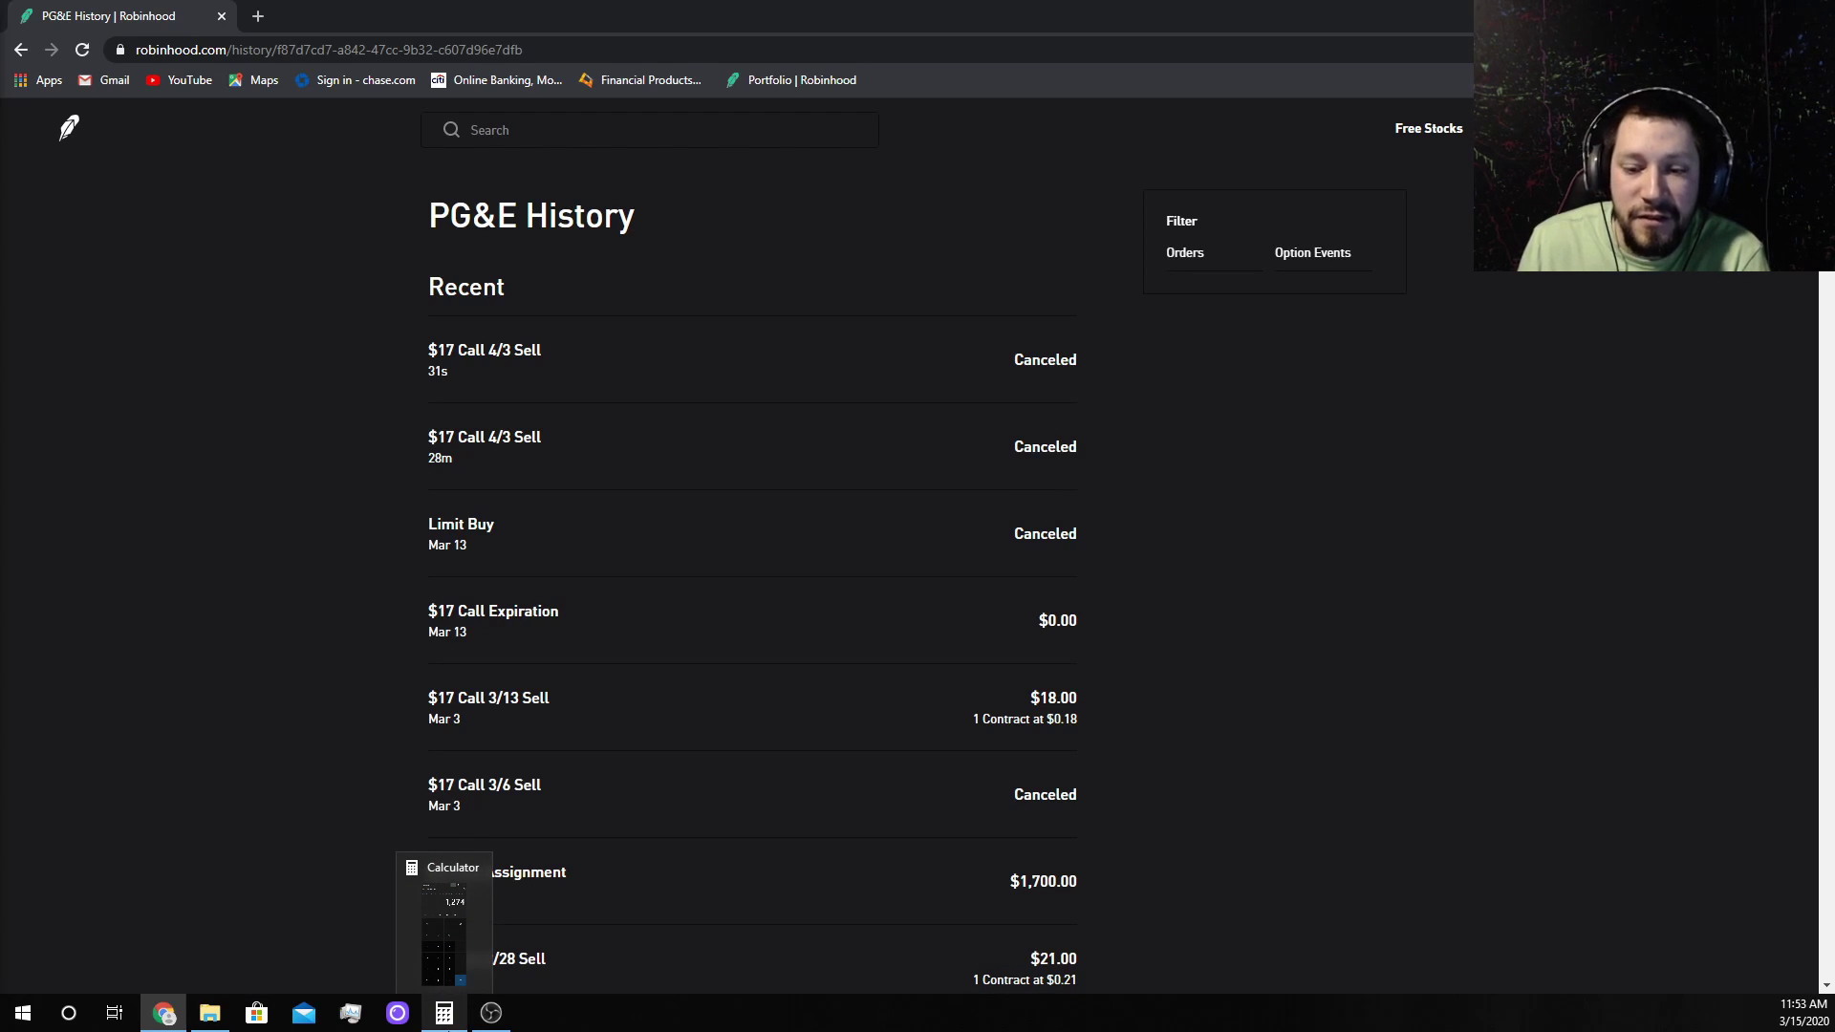
Step: Bring the Calculator window showing 1,274 to the front beside the PG&E history
{"action": "left_click", "coordinate": [445, 1015]}
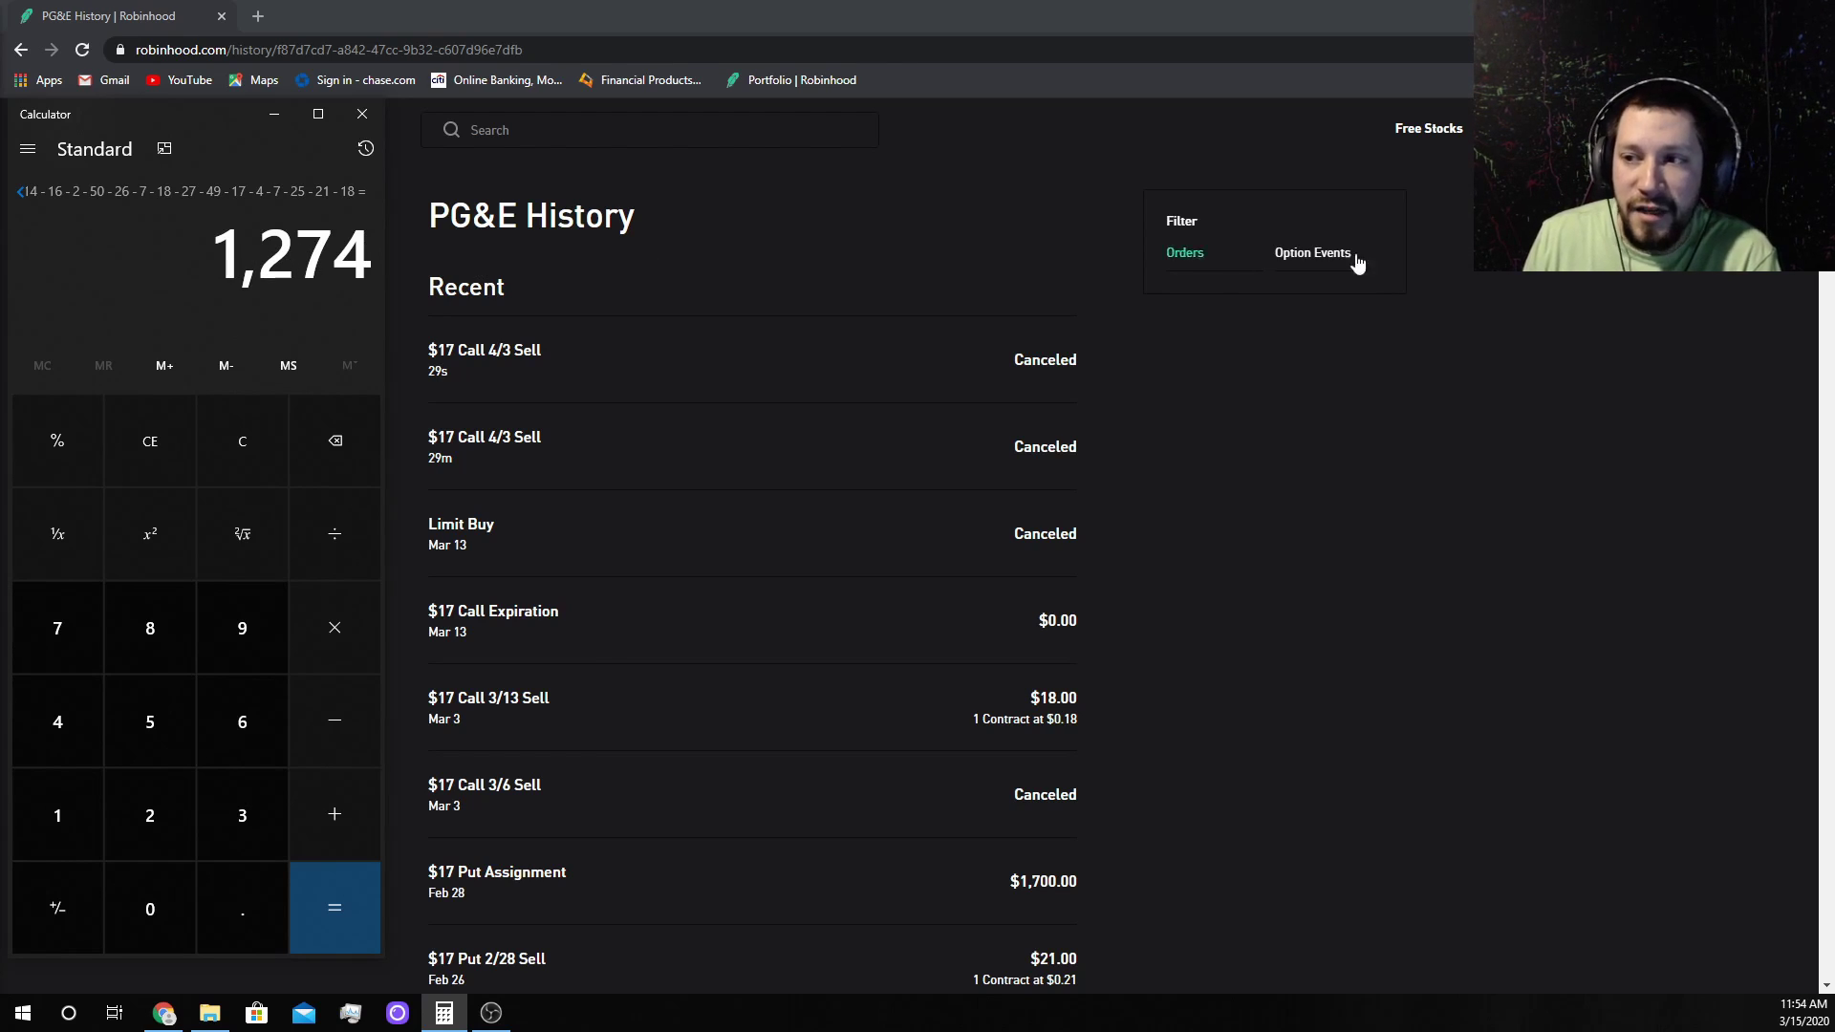
Step: From Portfolio, open PCG's options chain set to Sell calls expiring April 3
{"action": "left_click", "coordinate": [801, 79]}
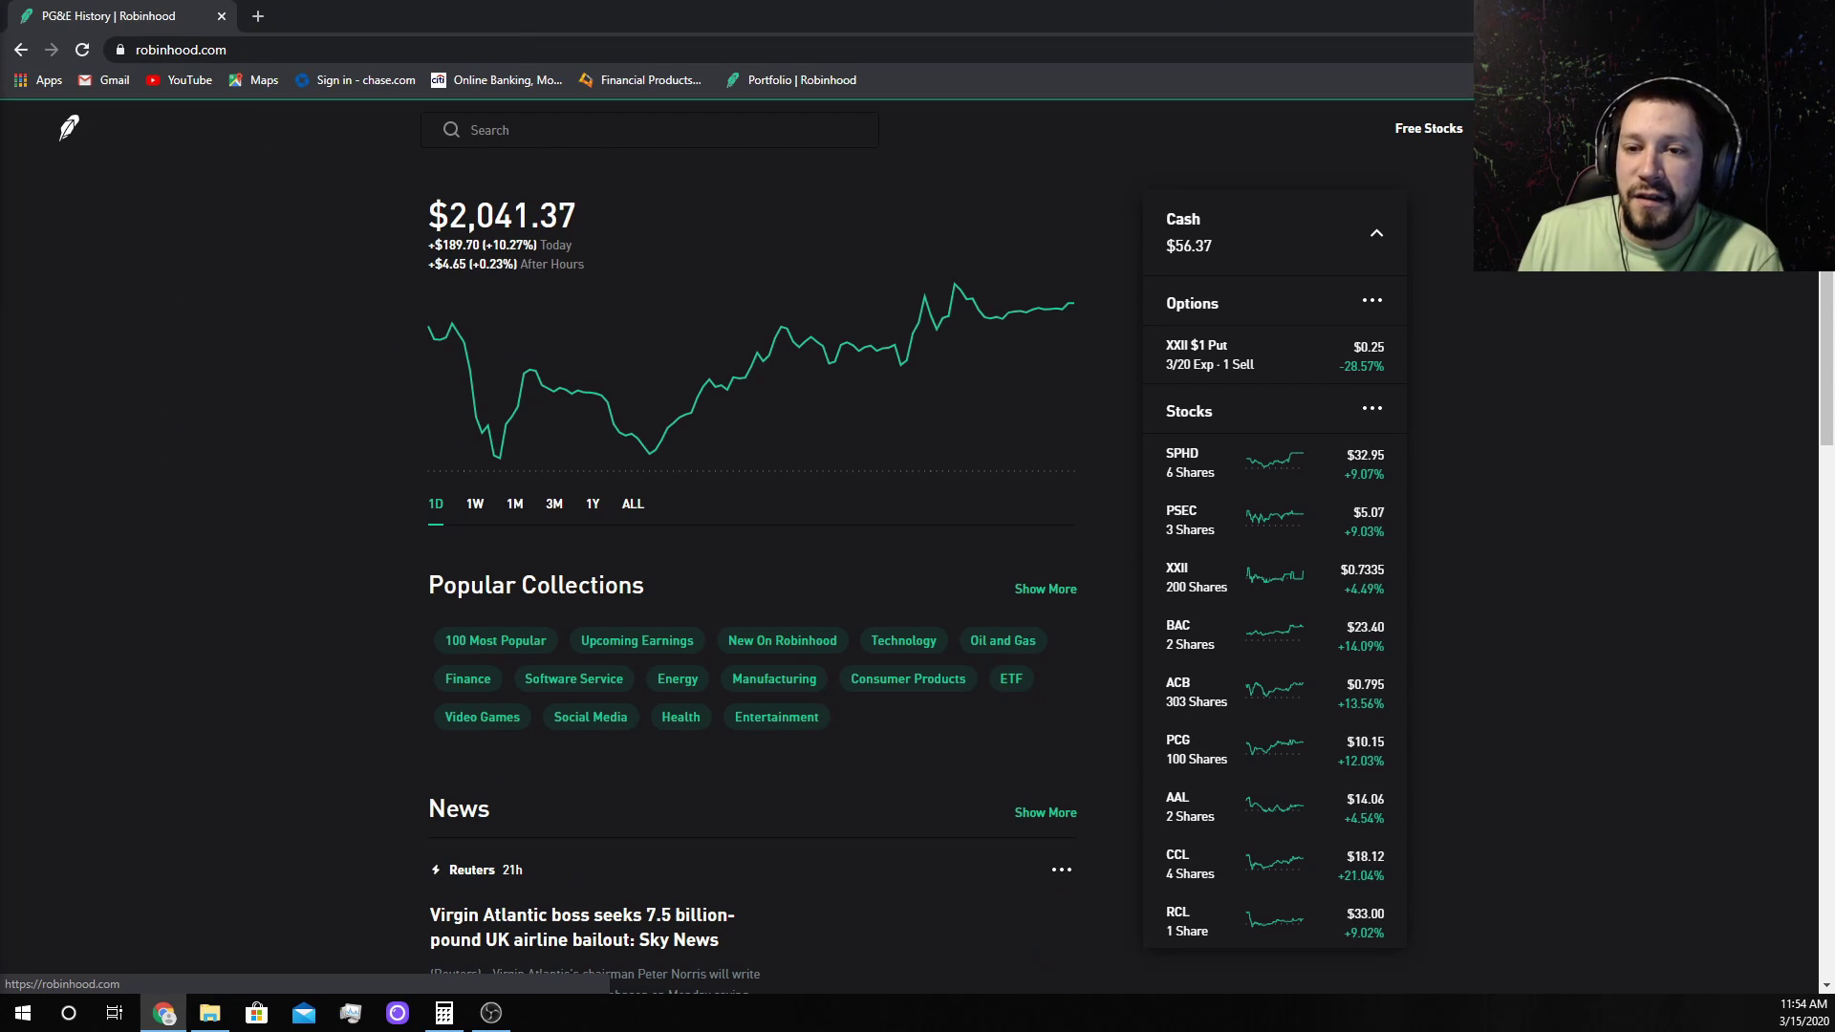
{"action": "left_click", "coordinate": [1179, 738]}
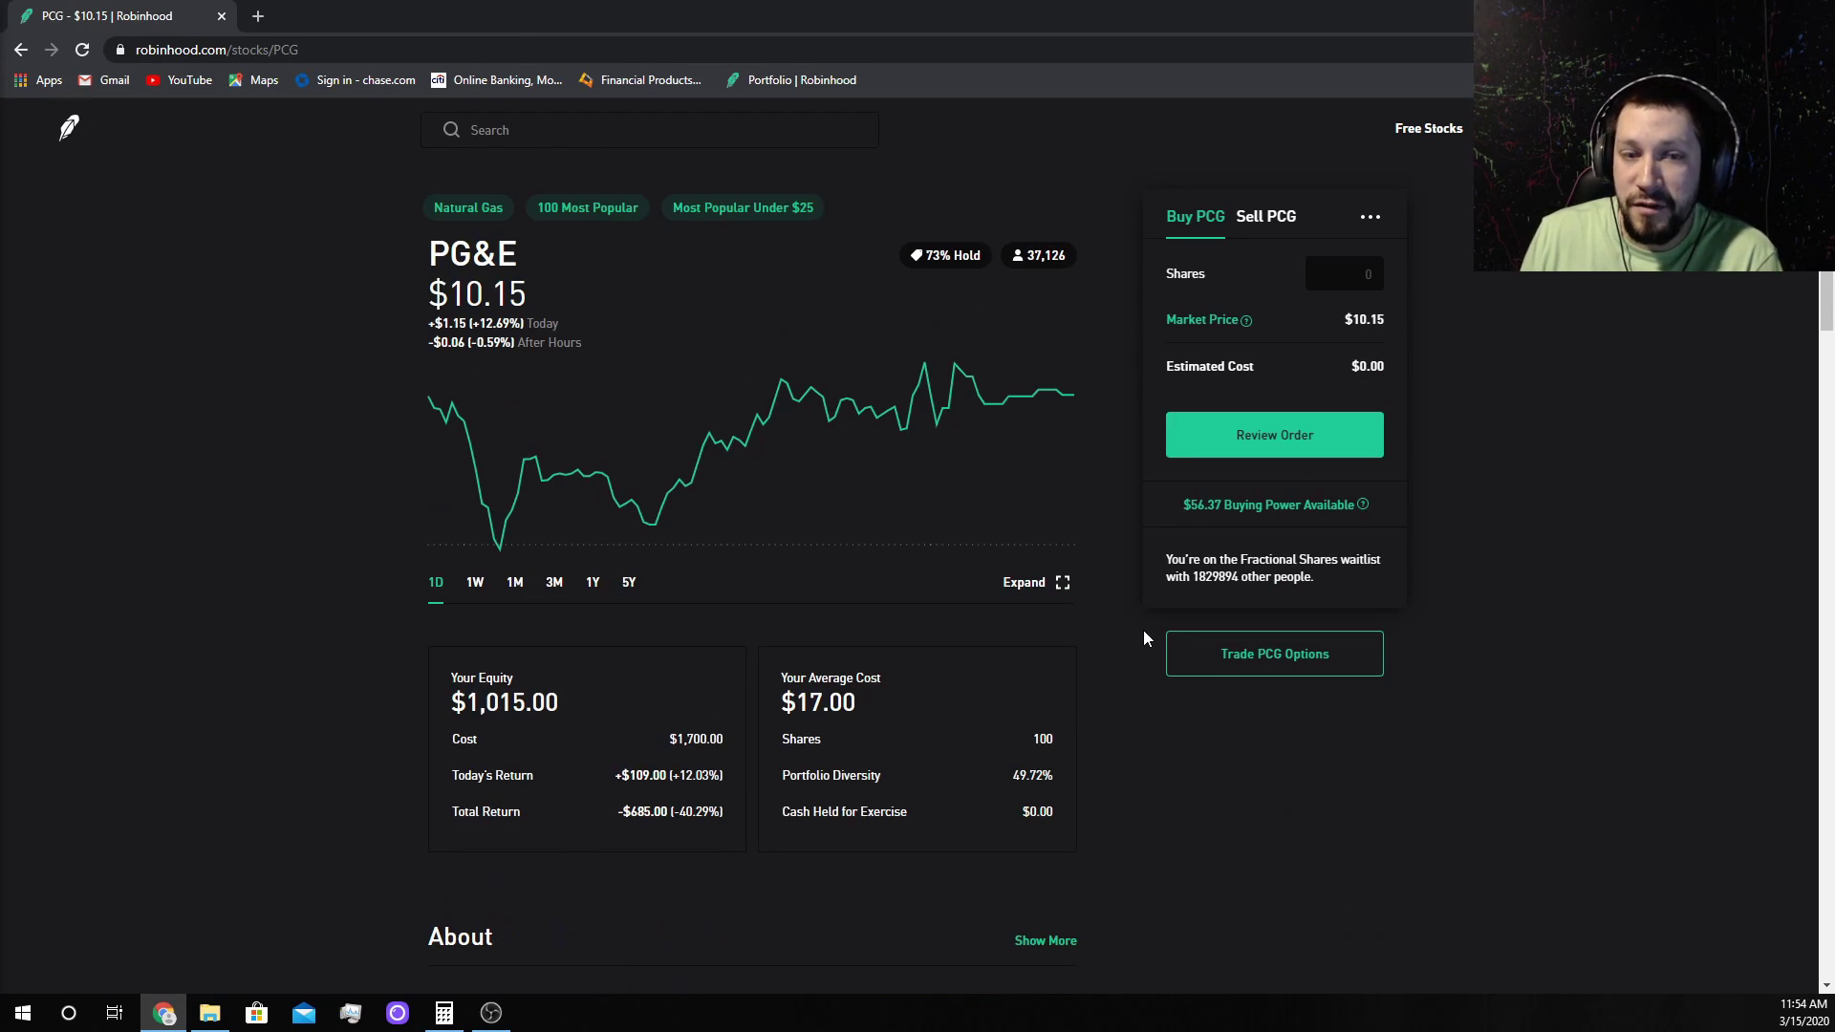
{"action": "left_click", "coordinate": [1331, 644]}
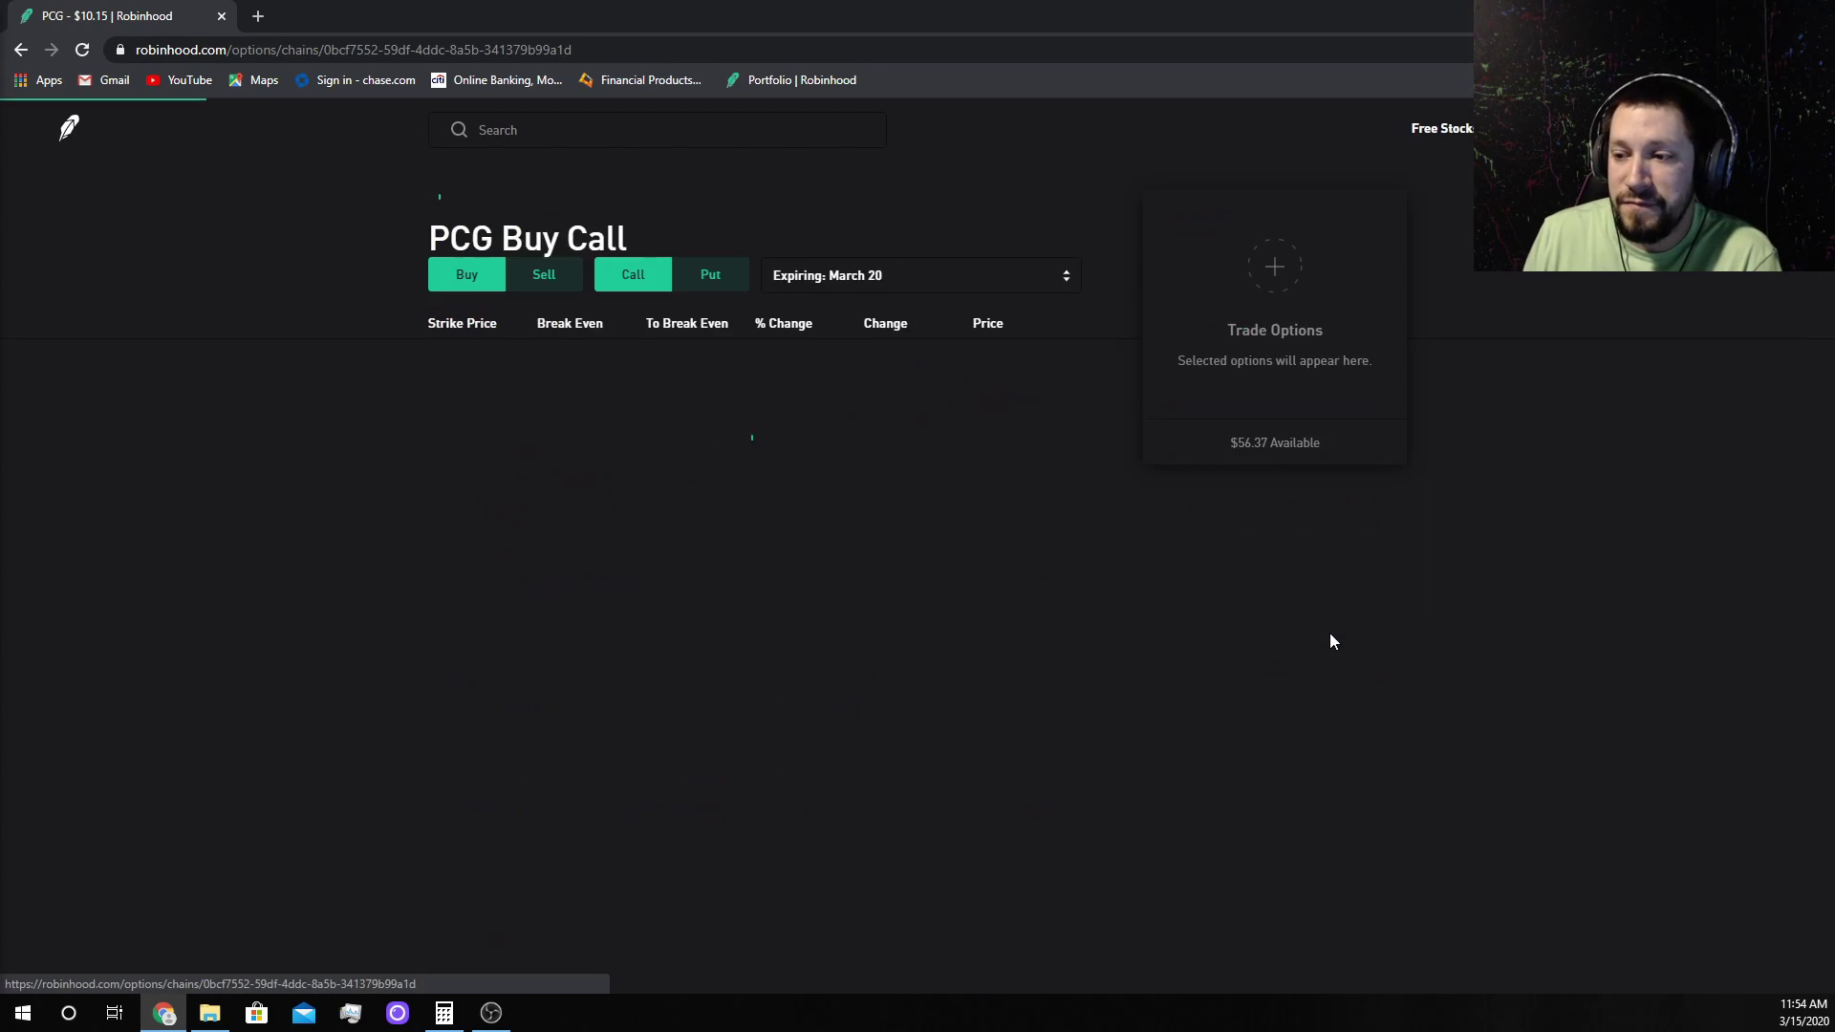
{"action": "left_click", "coordinate": [550, 282]}
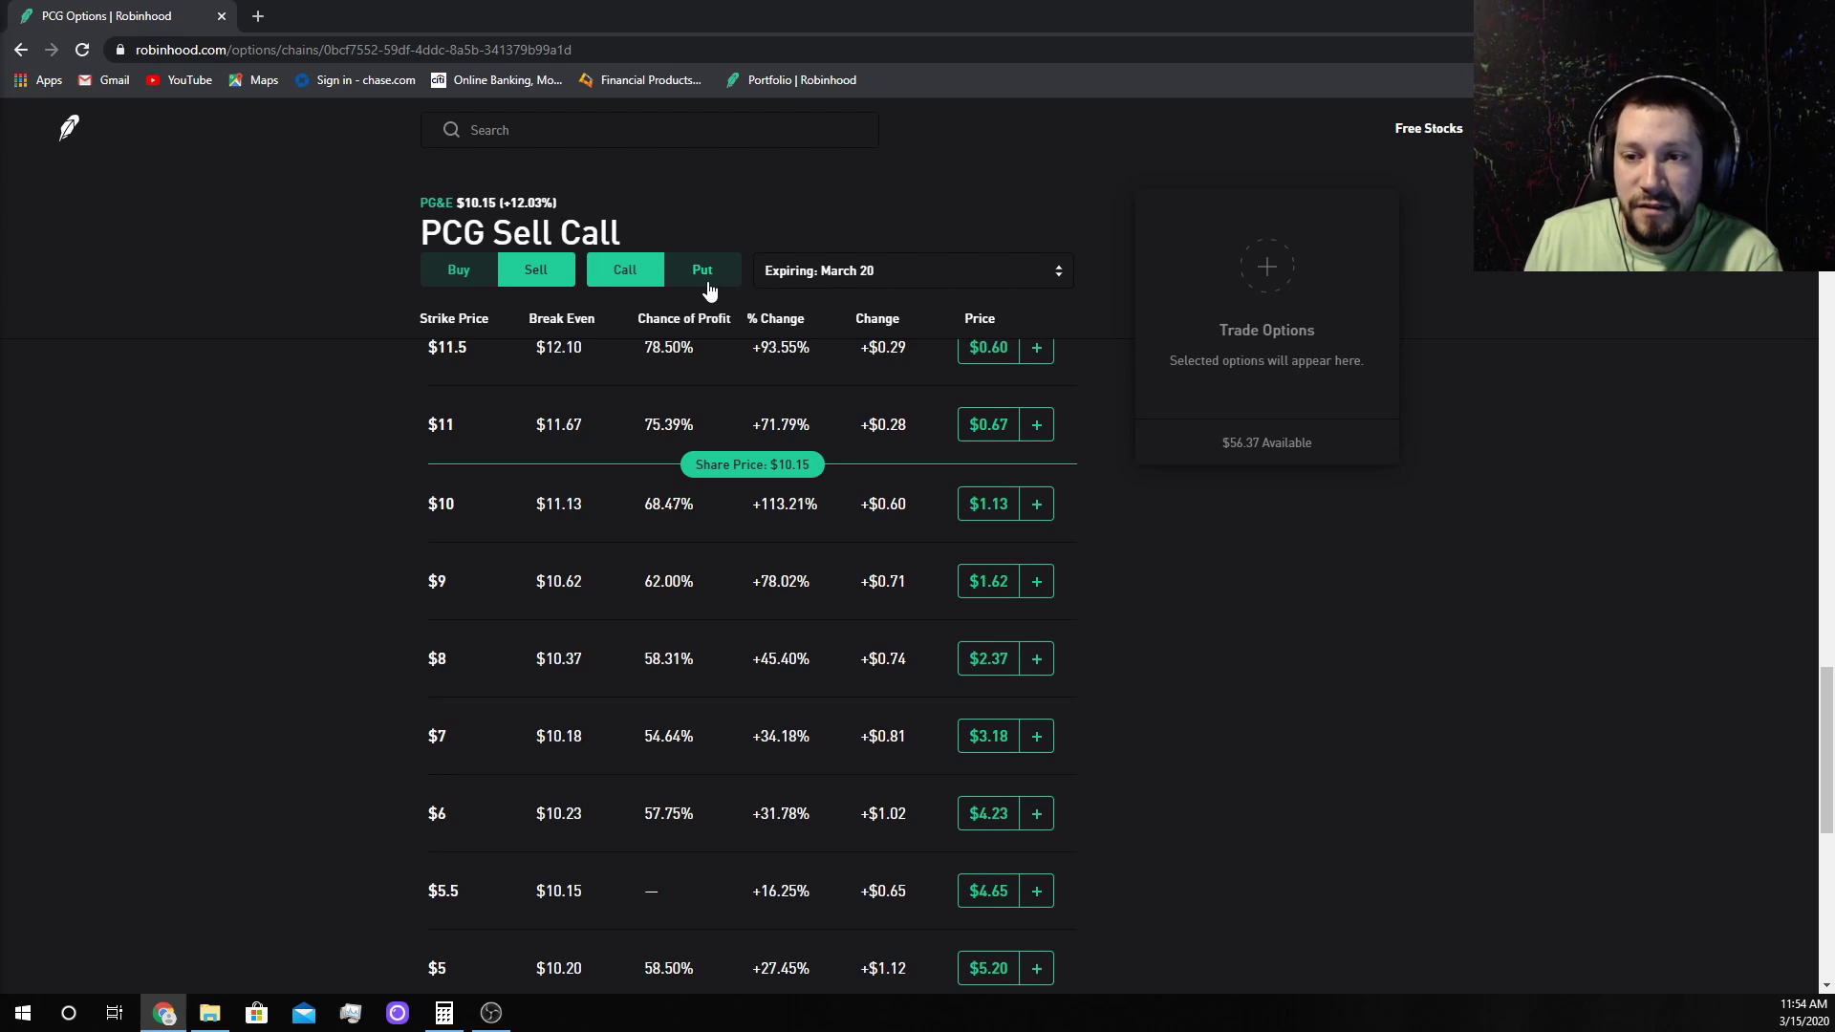
{"action": "left_click", "coordinate": [822, 279]}
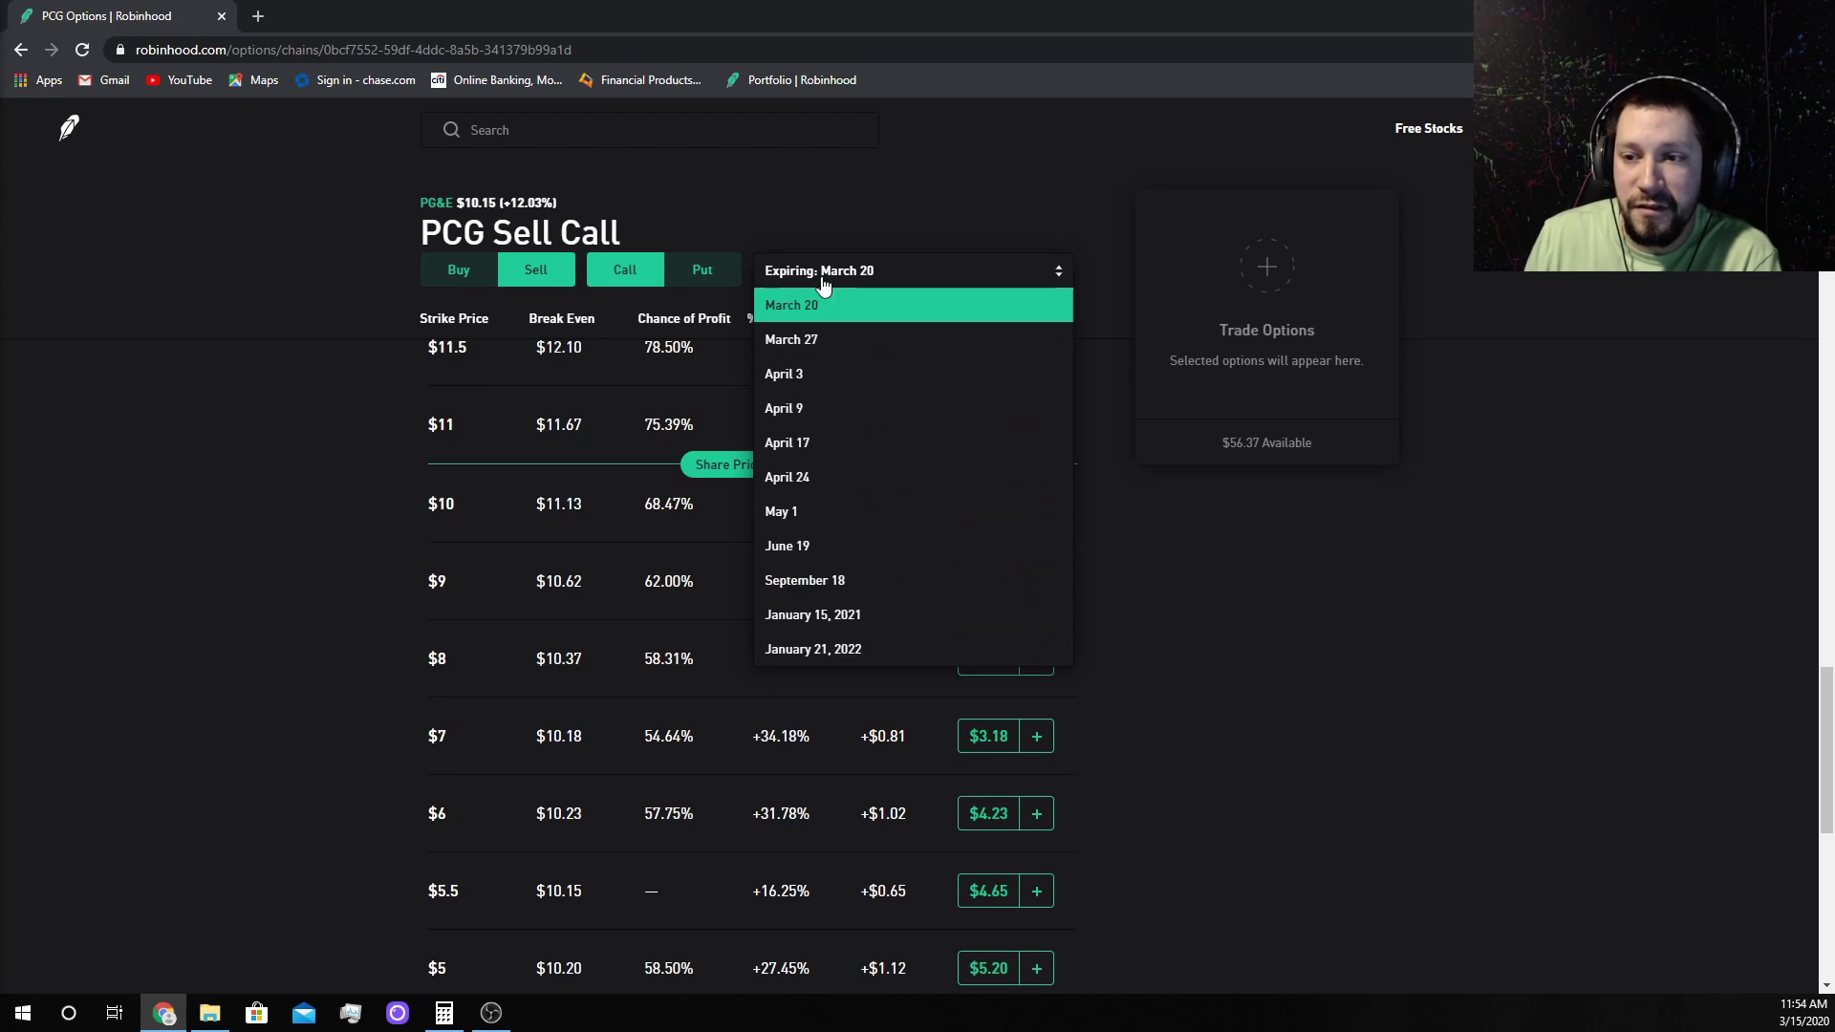
{"action": "left_click", "coordinate": [810, 383]}
{"action": "scroll", "coordinate": [695, 462], "scroll_direction": "up", "scroll_amount": 10}
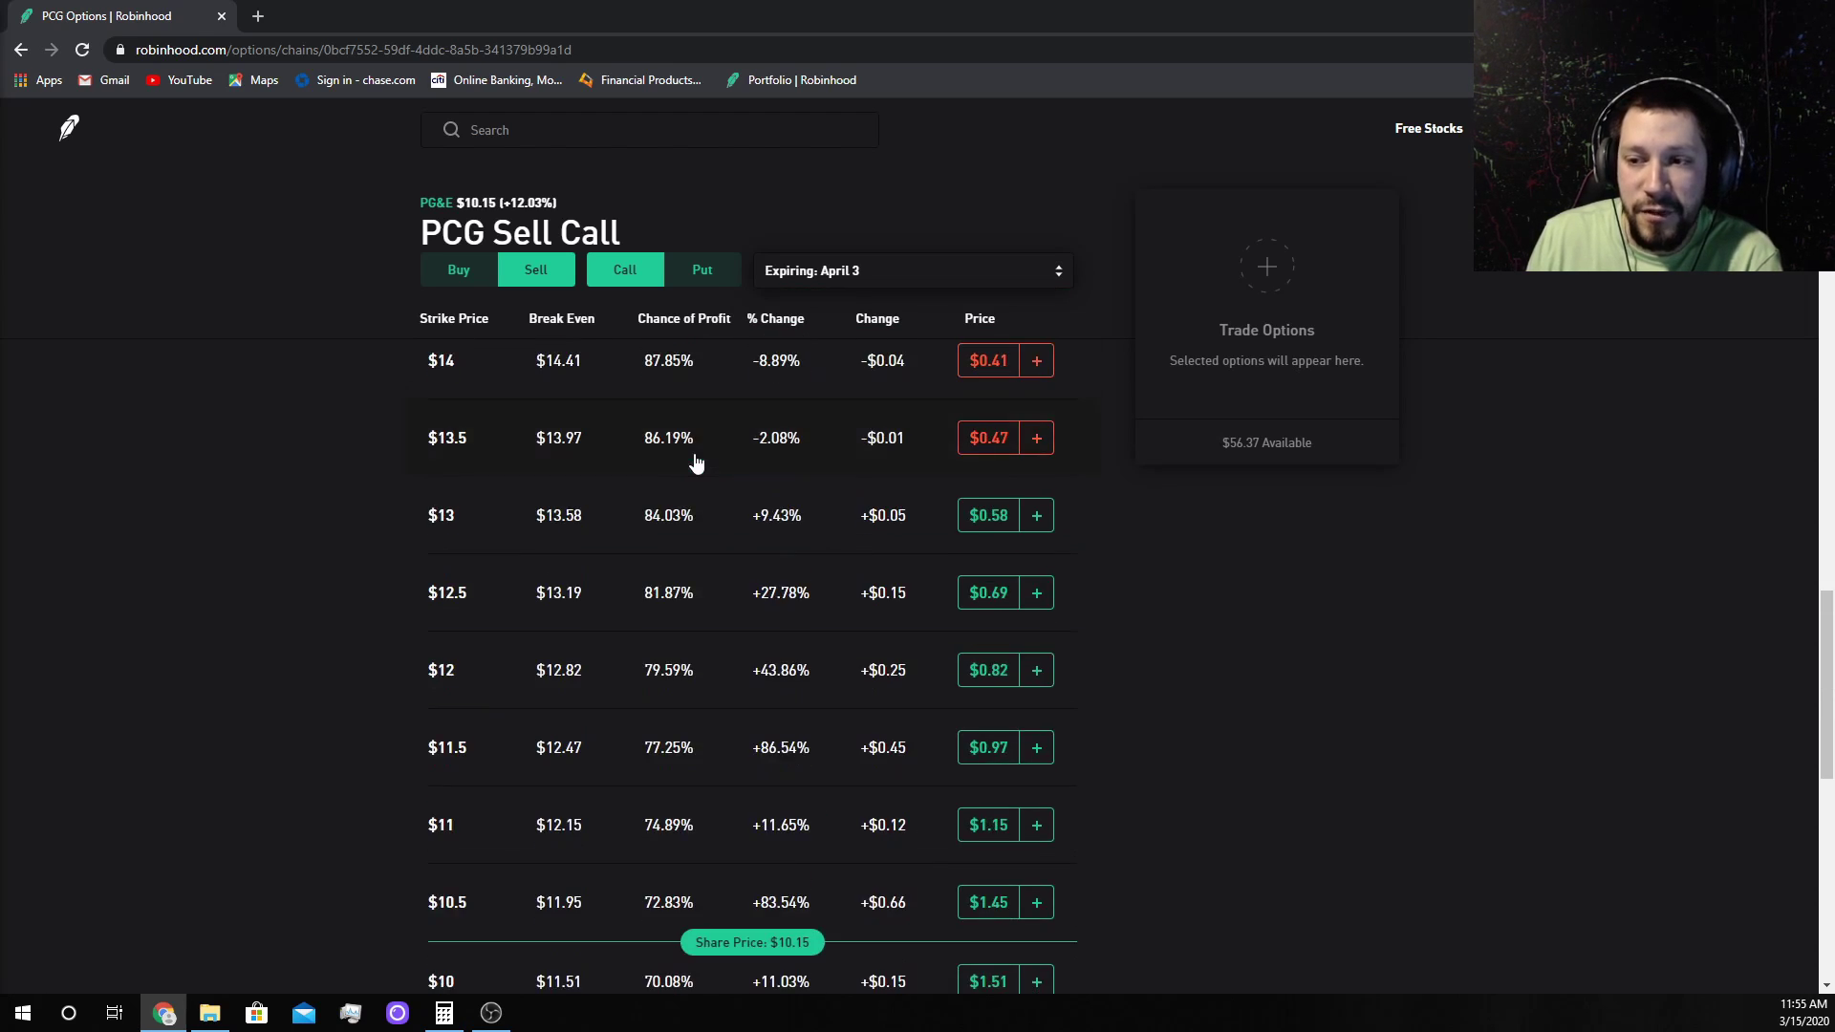
{"action": "scroll", "coordinate": [695, 463], "scroll_direction": "up", "scroll_amount": 2}
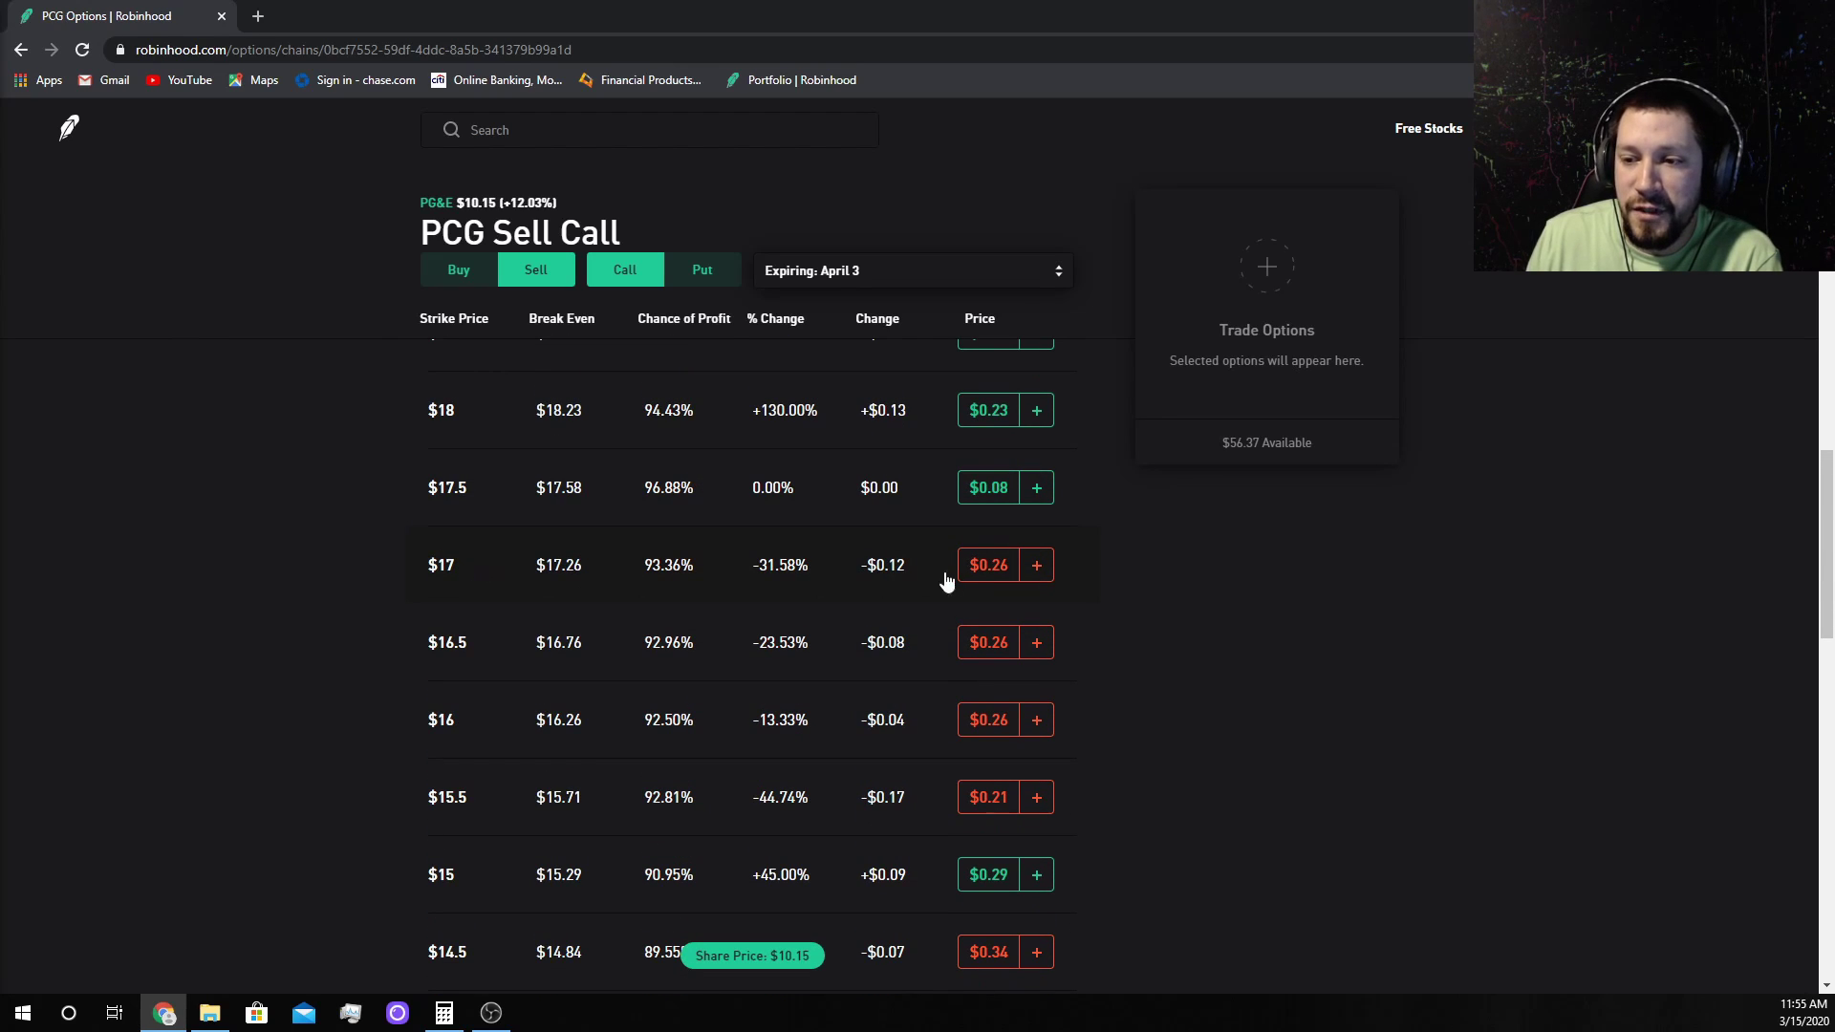
Step: Start a short call on the $17 strike for 1 contract at a $0.25 limit
{"action": "left_click", "coordinate": [1036, 571]}
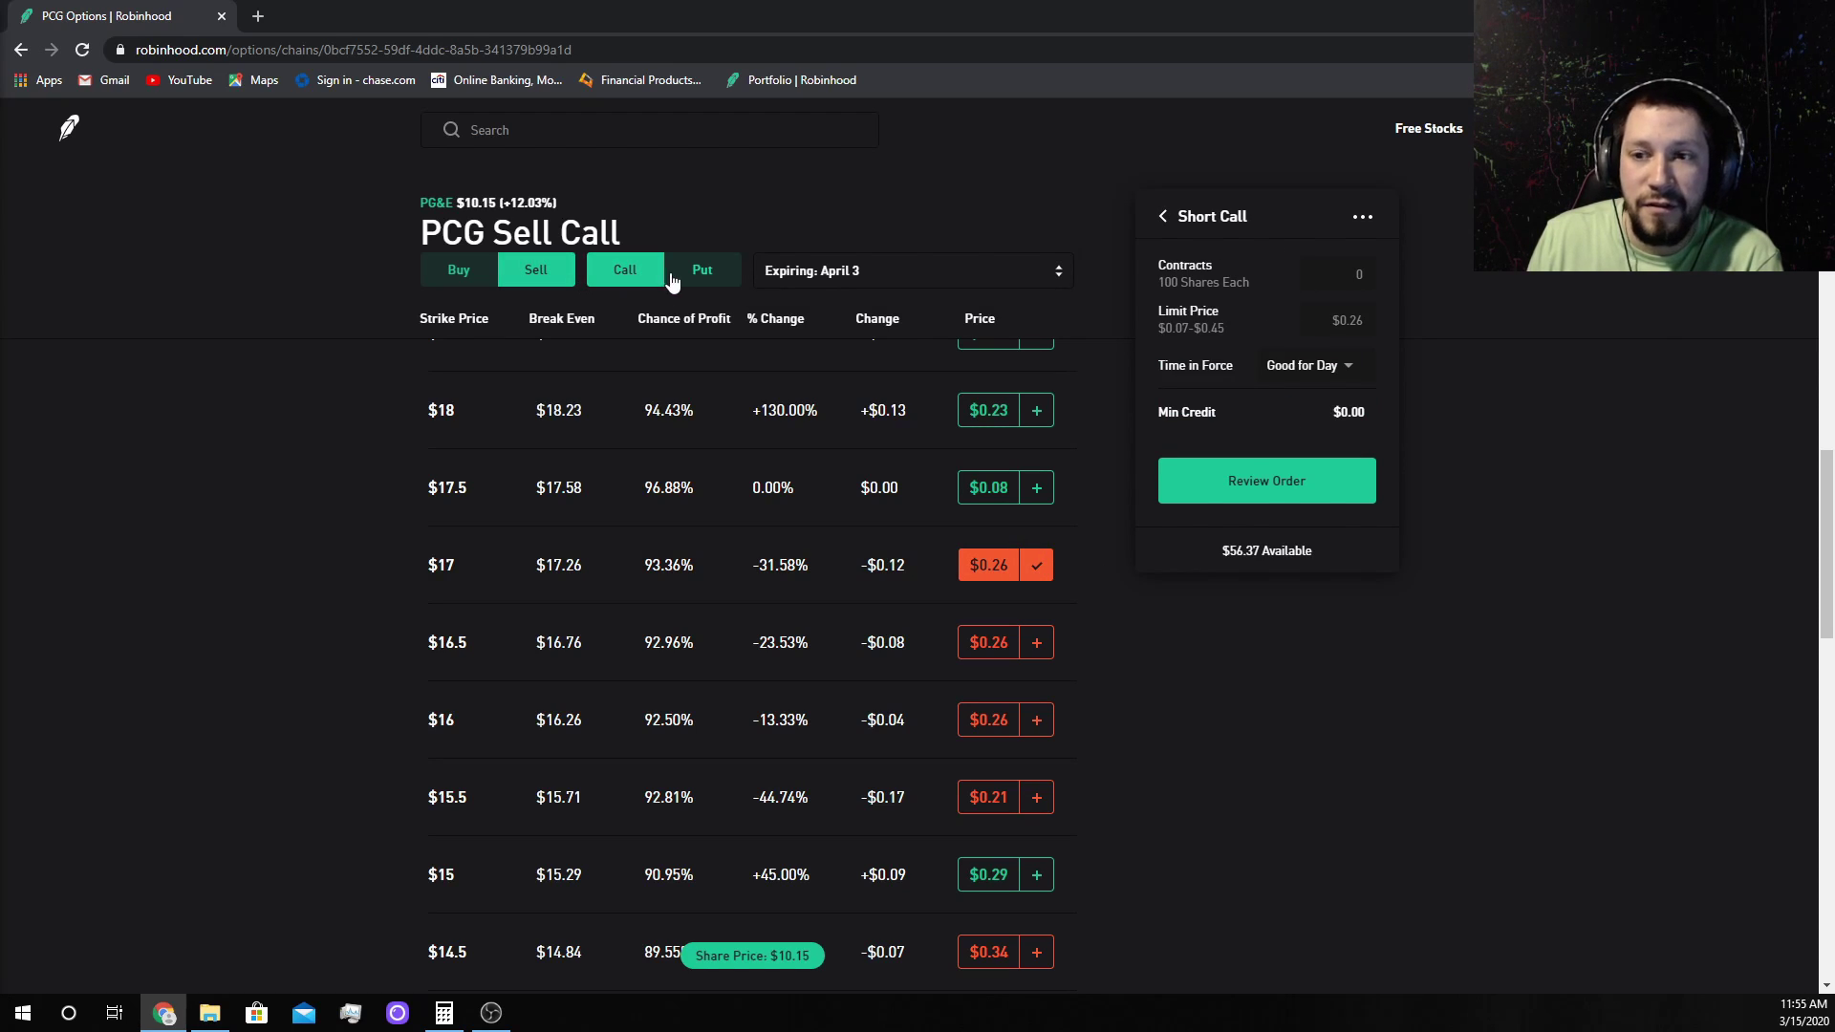
{"action": "left_click", "coordinate": [1341, 278]}
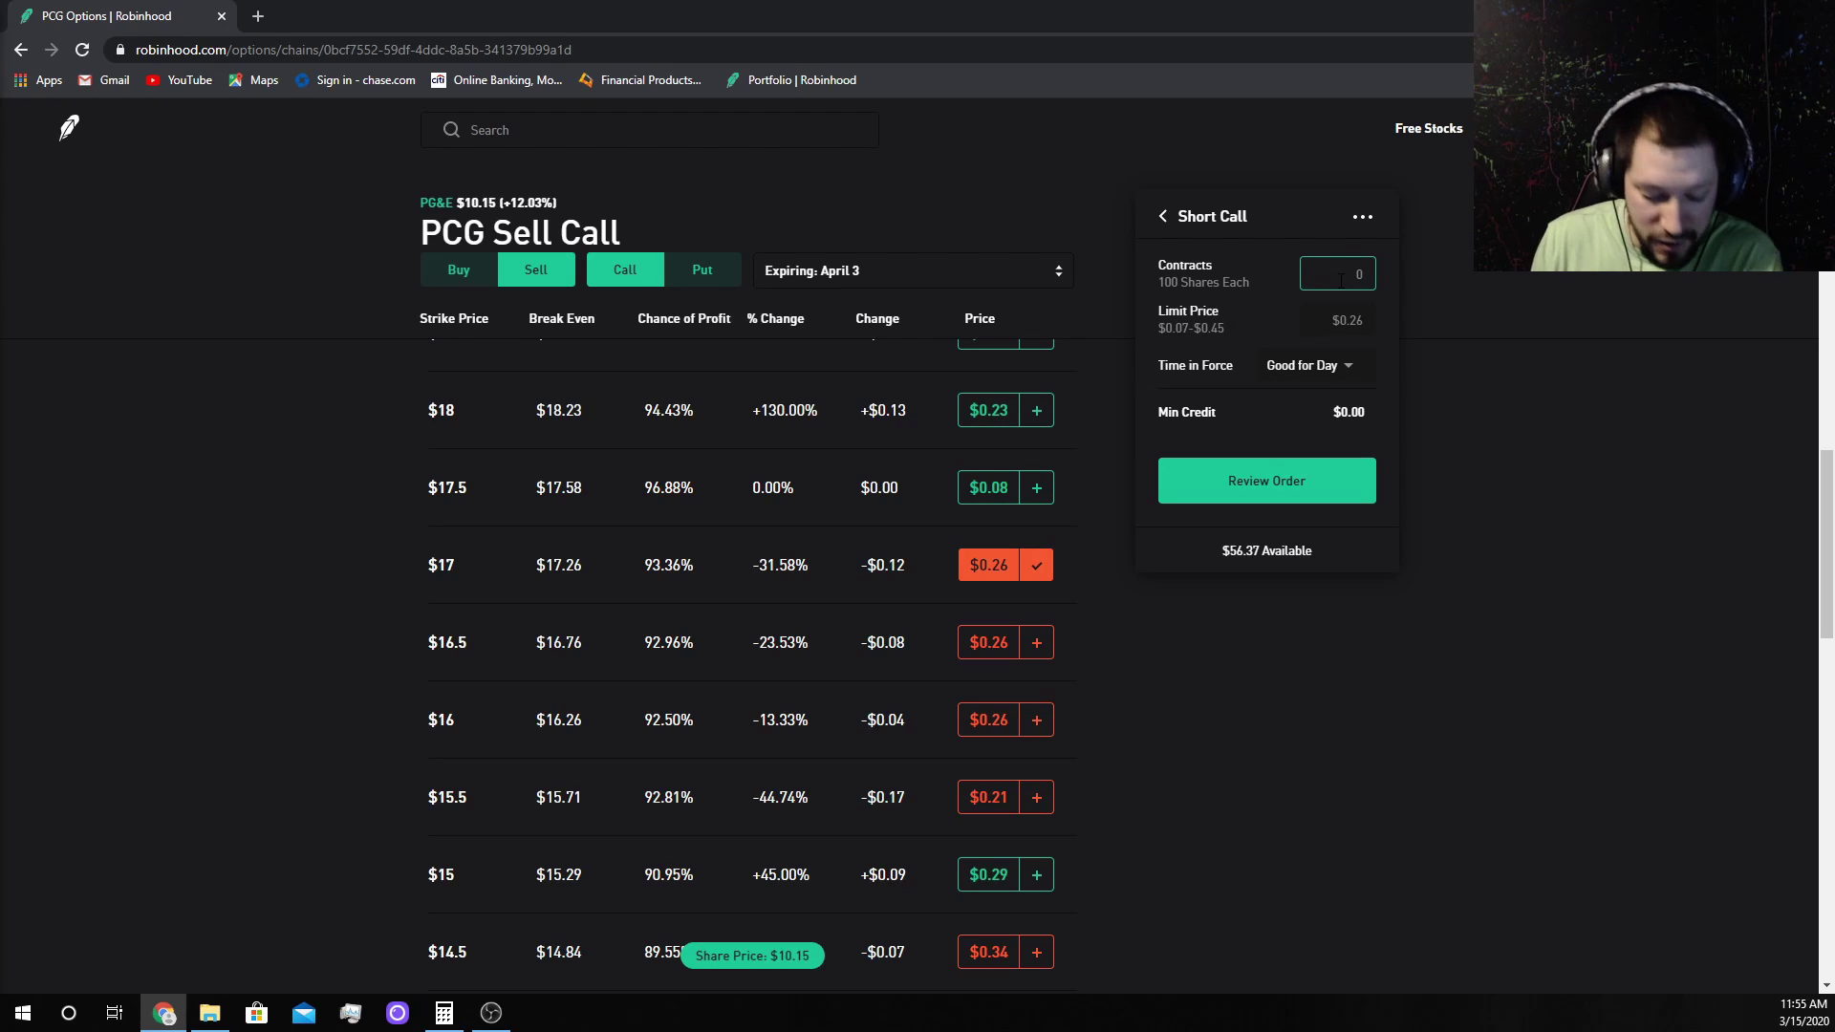
{"action": "type", "text": "1"}
{"action": "key", "text": "Tab"}
{"action": "type", "text": ".02"}
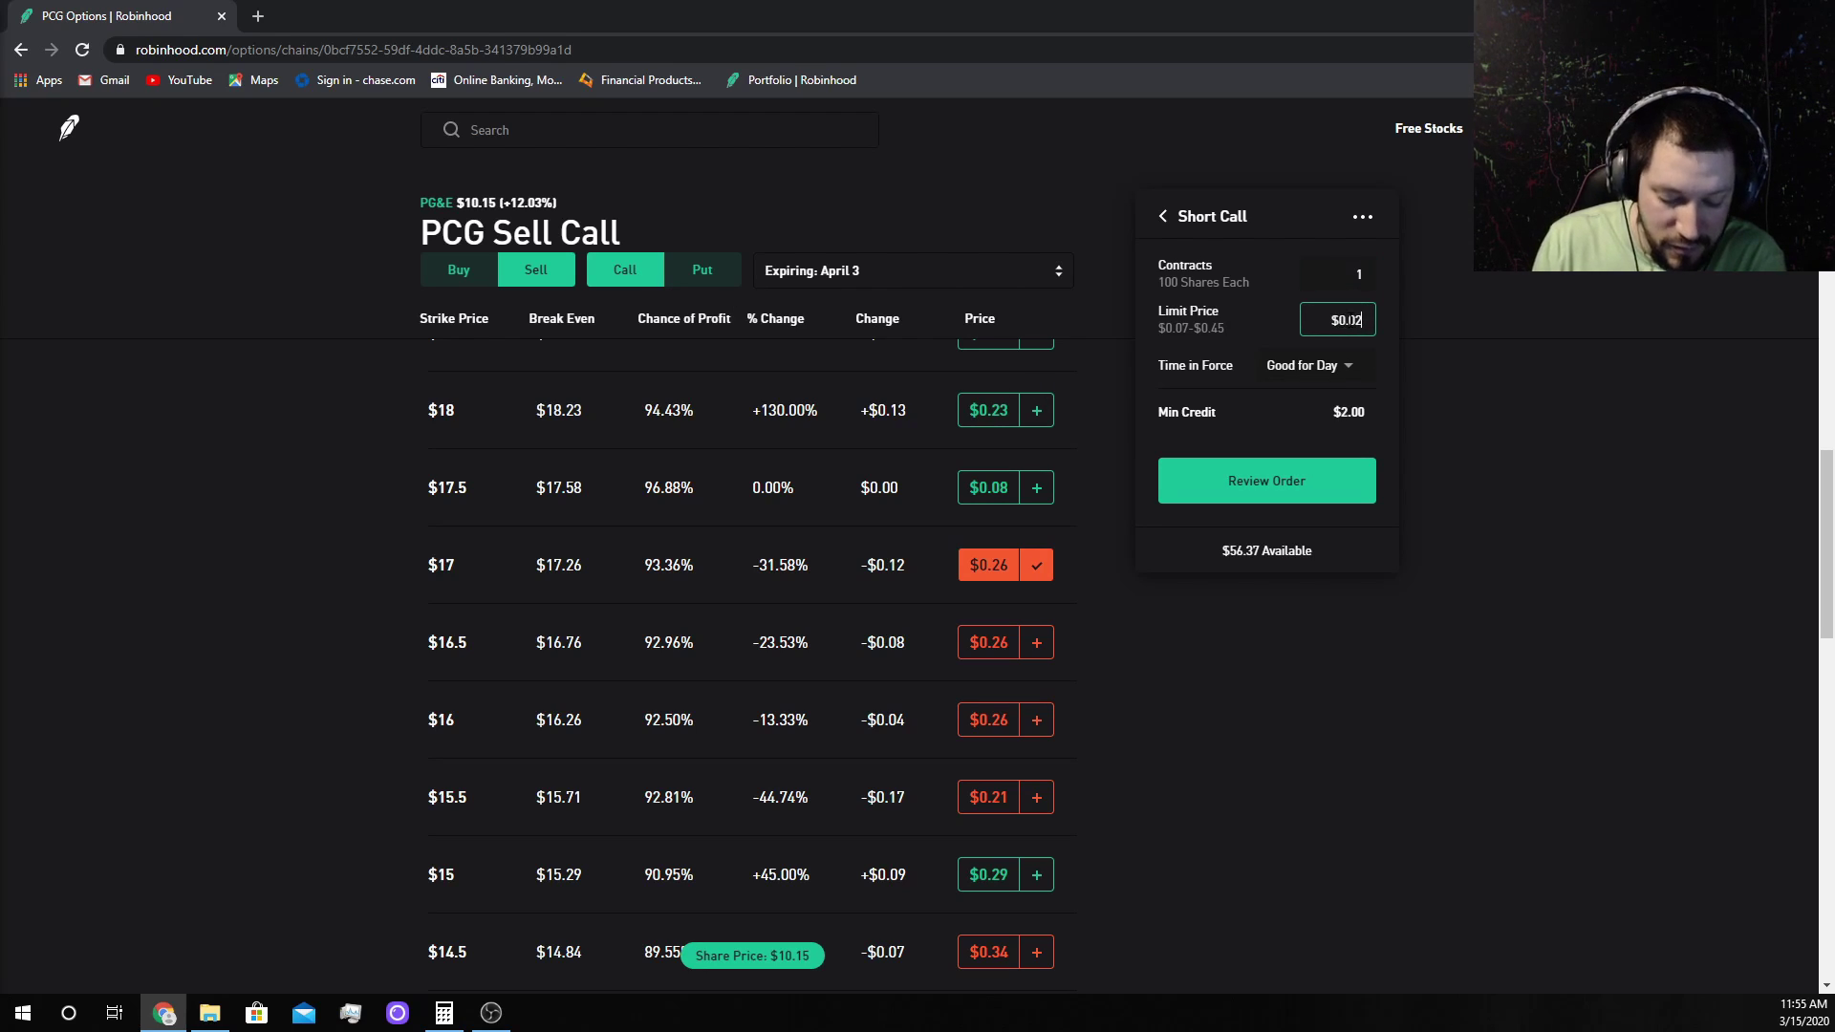
{"action": "key", "text": "BackSpace"}
{"action": "key", "text": "BackSpace"}
{"action": "type", "text": "26"}
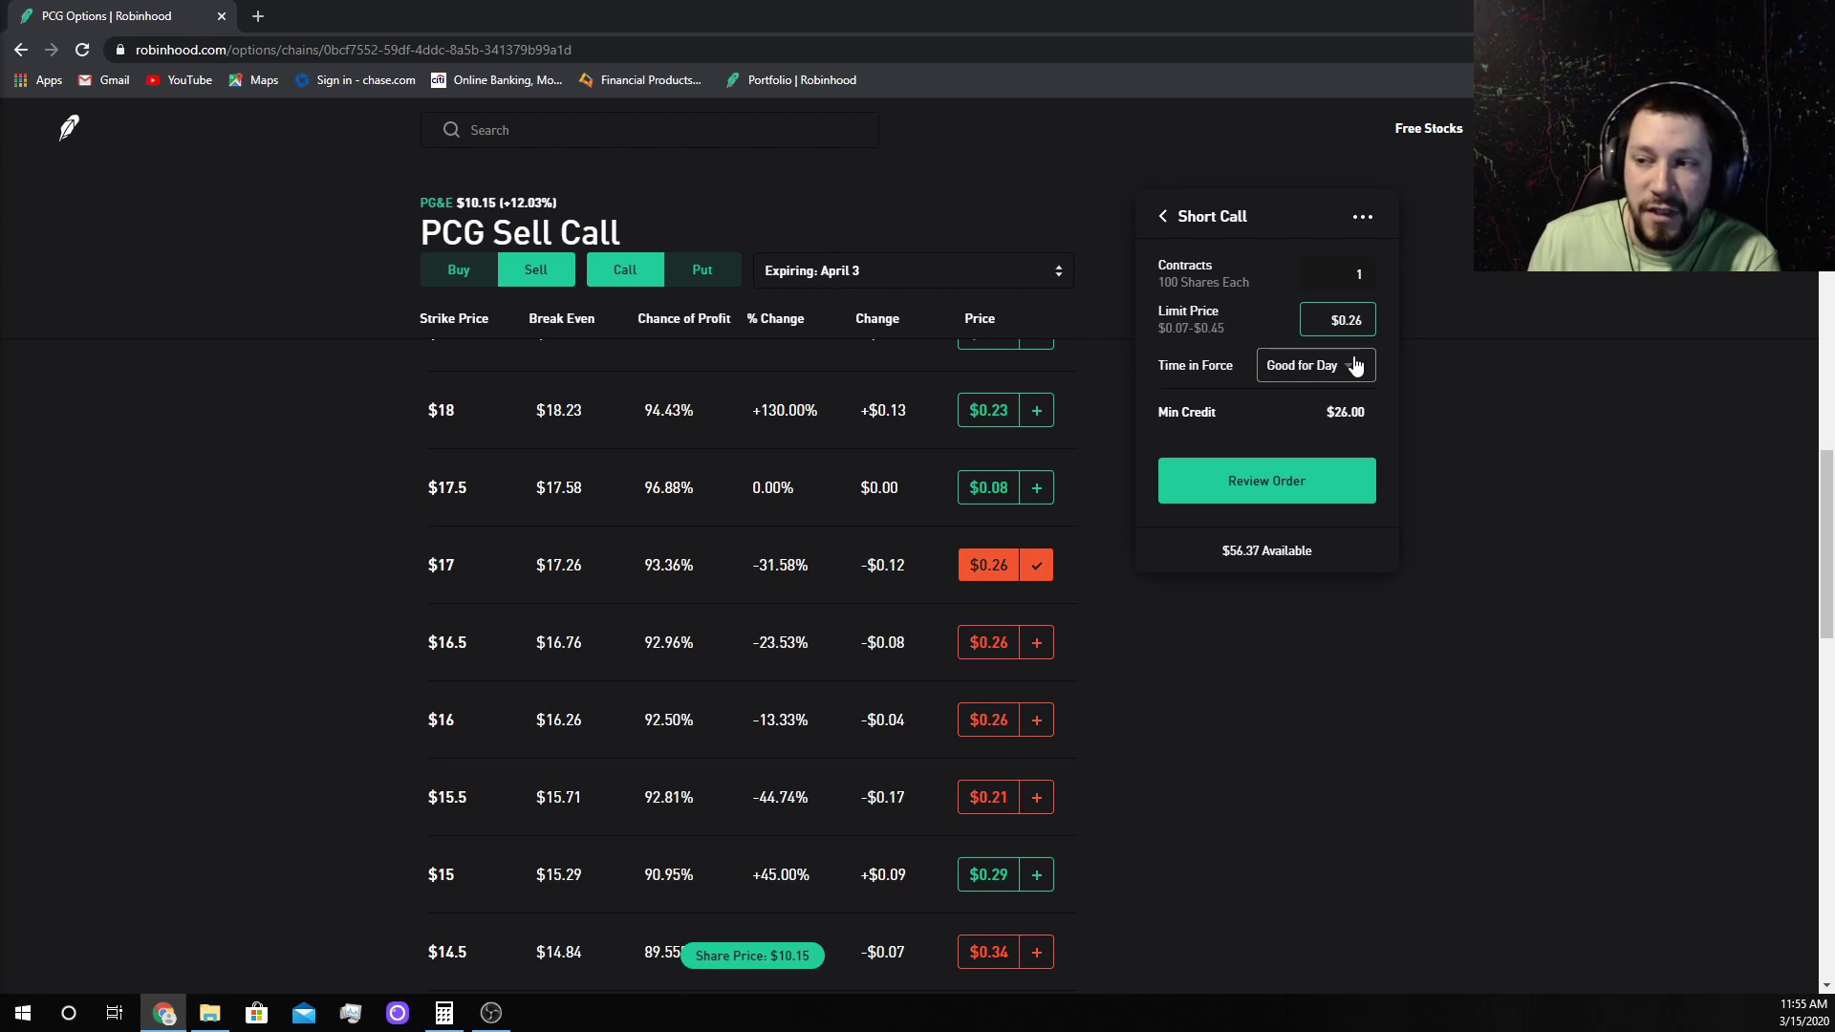
{"action": "key", "text": "BackSpace"}
{"action": "type", "text": "5"}
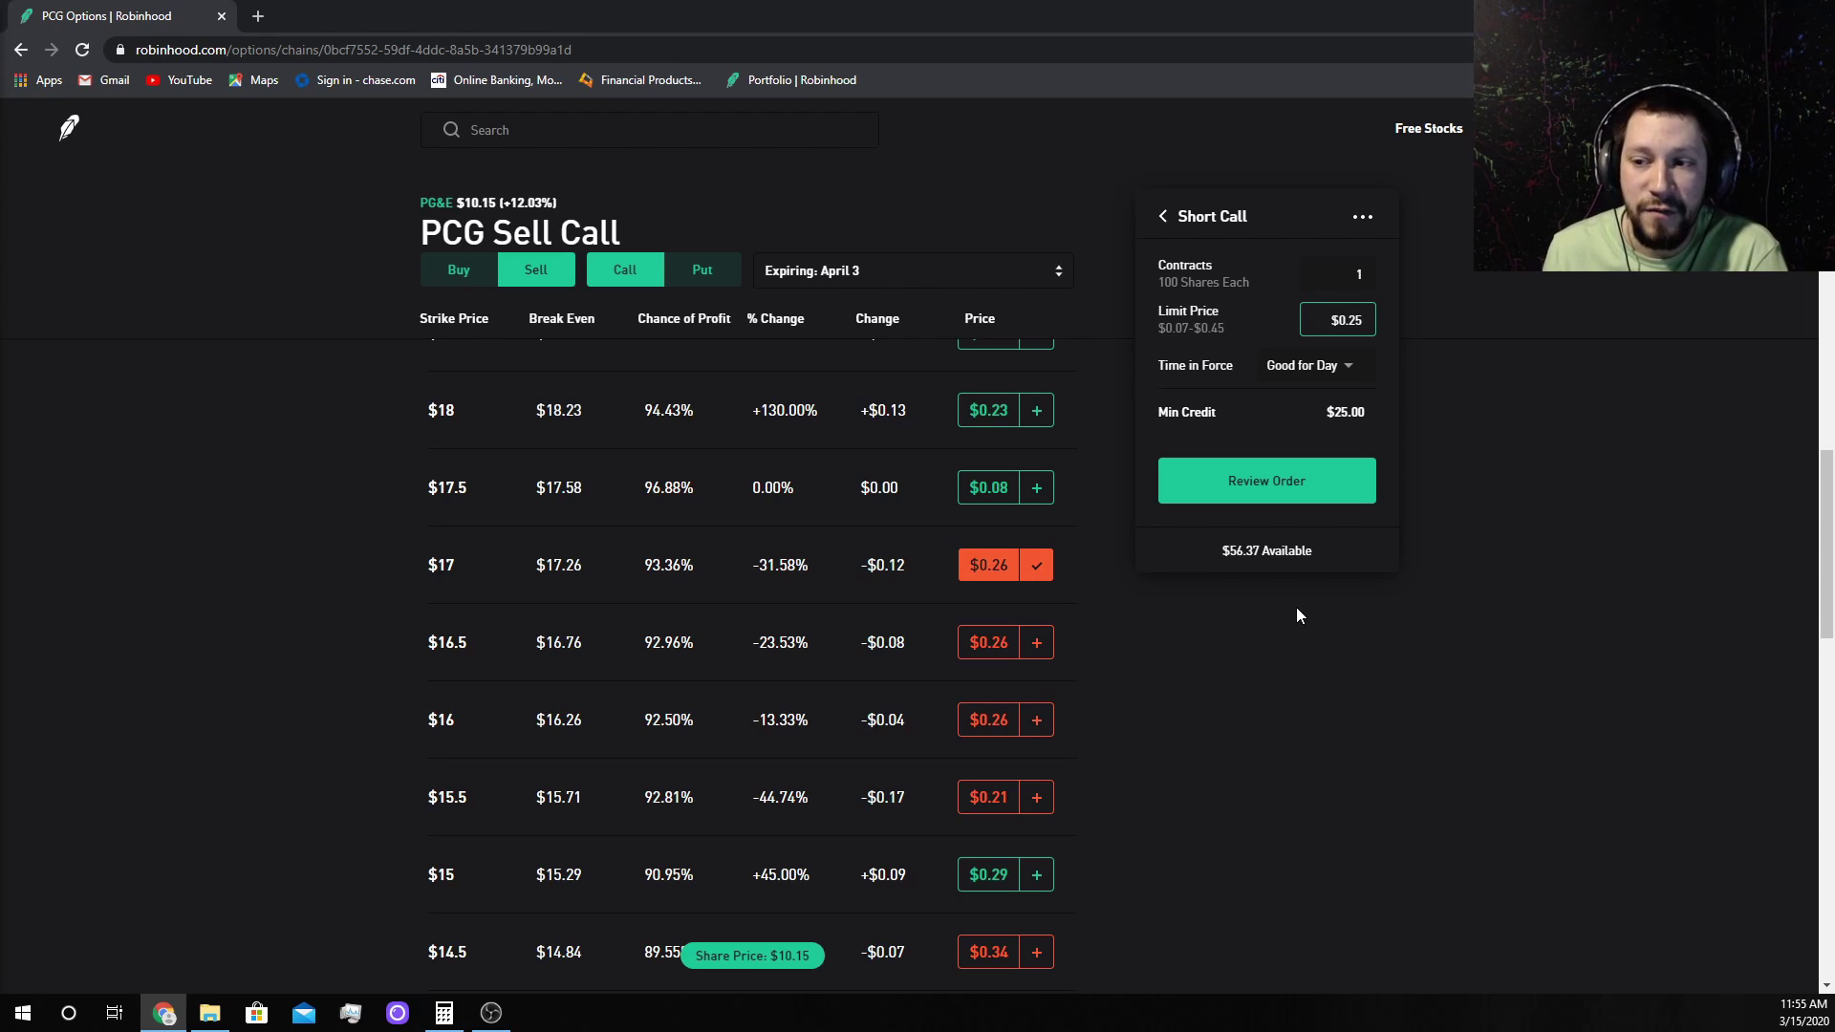
Step: Review the $17 short call order showing 100 PCG shares as collateral and $25.00 credit
{"action": "left_click", "coordinate": [1338, 492]}
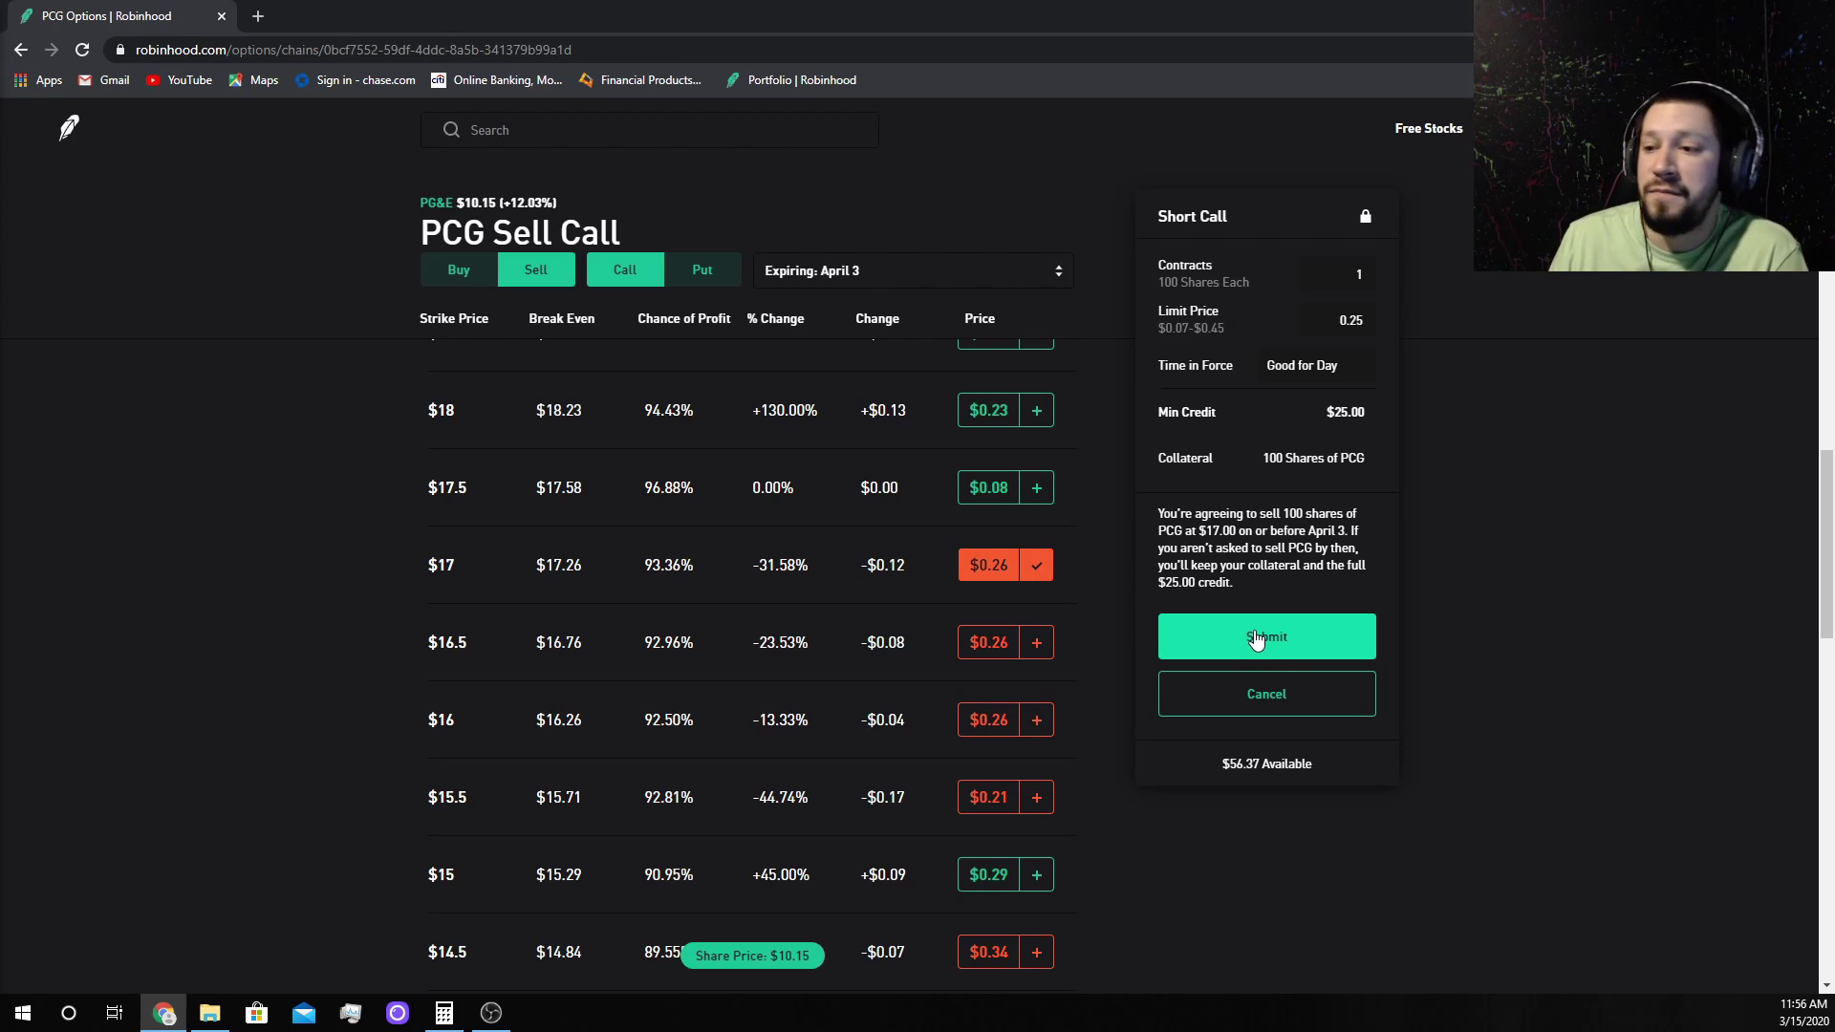
Step: Submit the PCG $17 April 3 short call and dismiss the pending confirmation
{"action": "left_click", "coordinate": [1256, 639]}
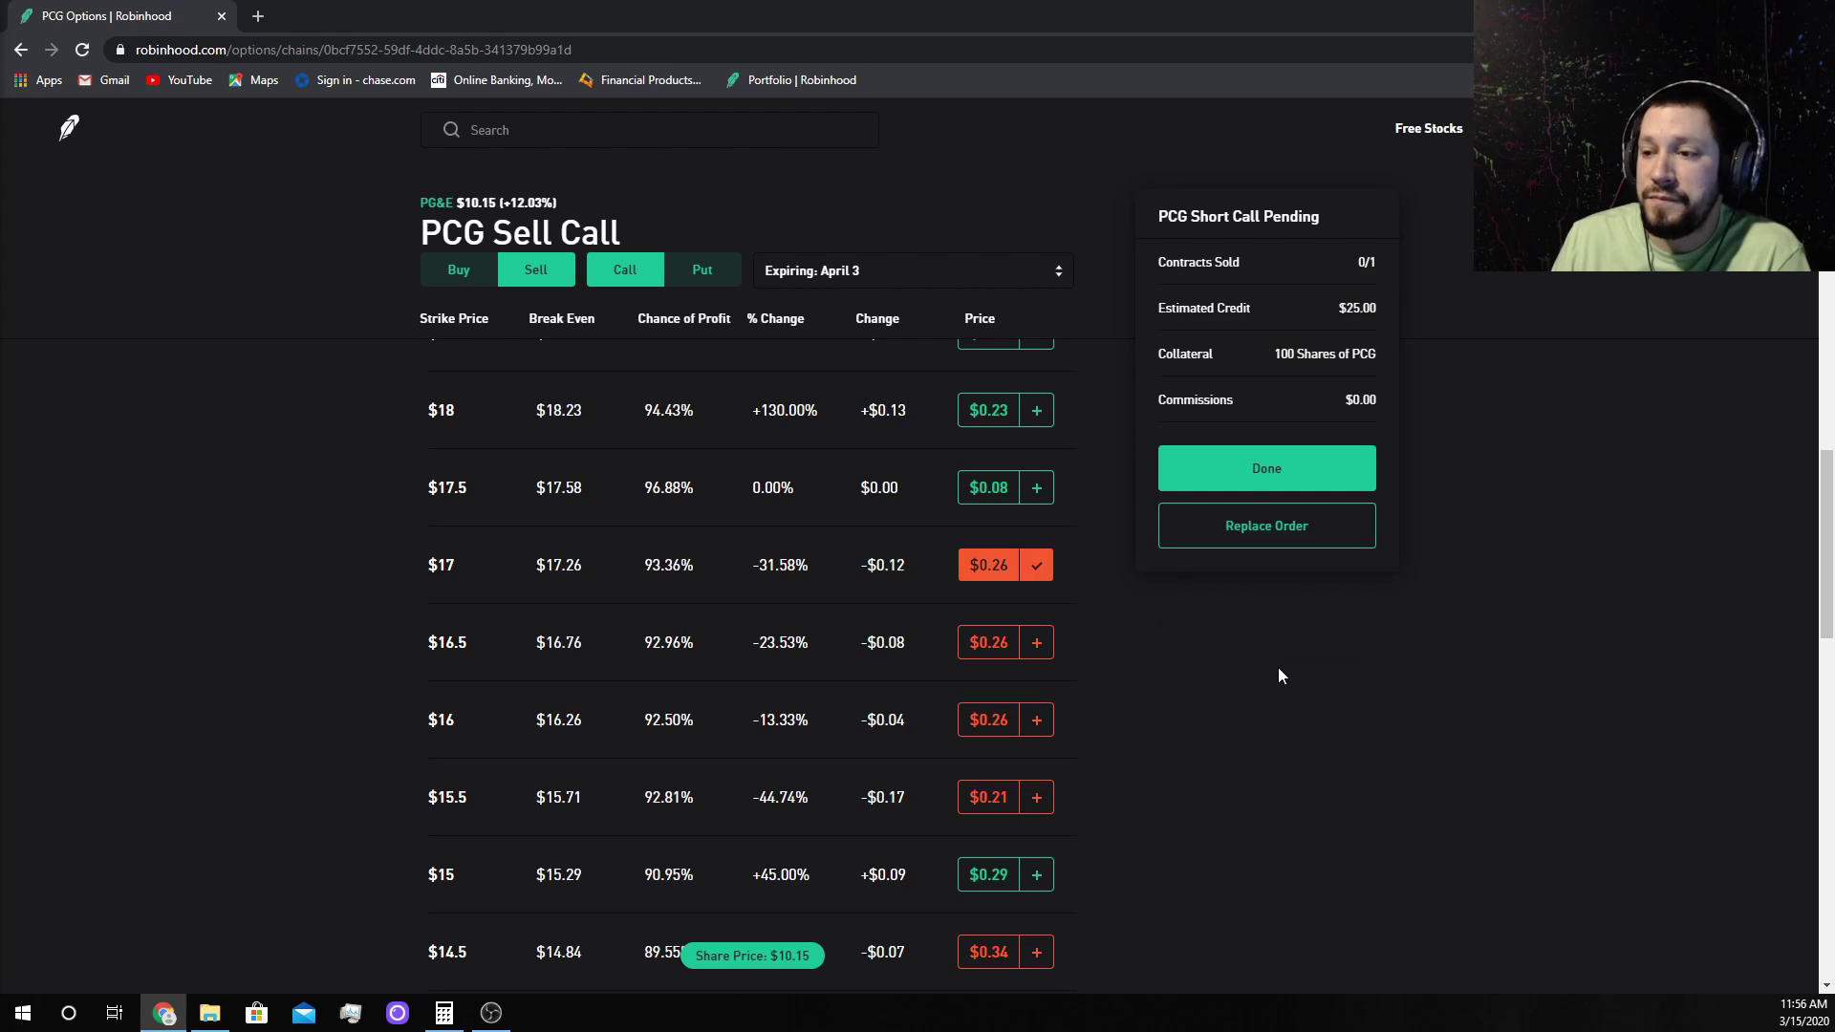
{"action": "left_click", "coordinate": [1243, 457]}
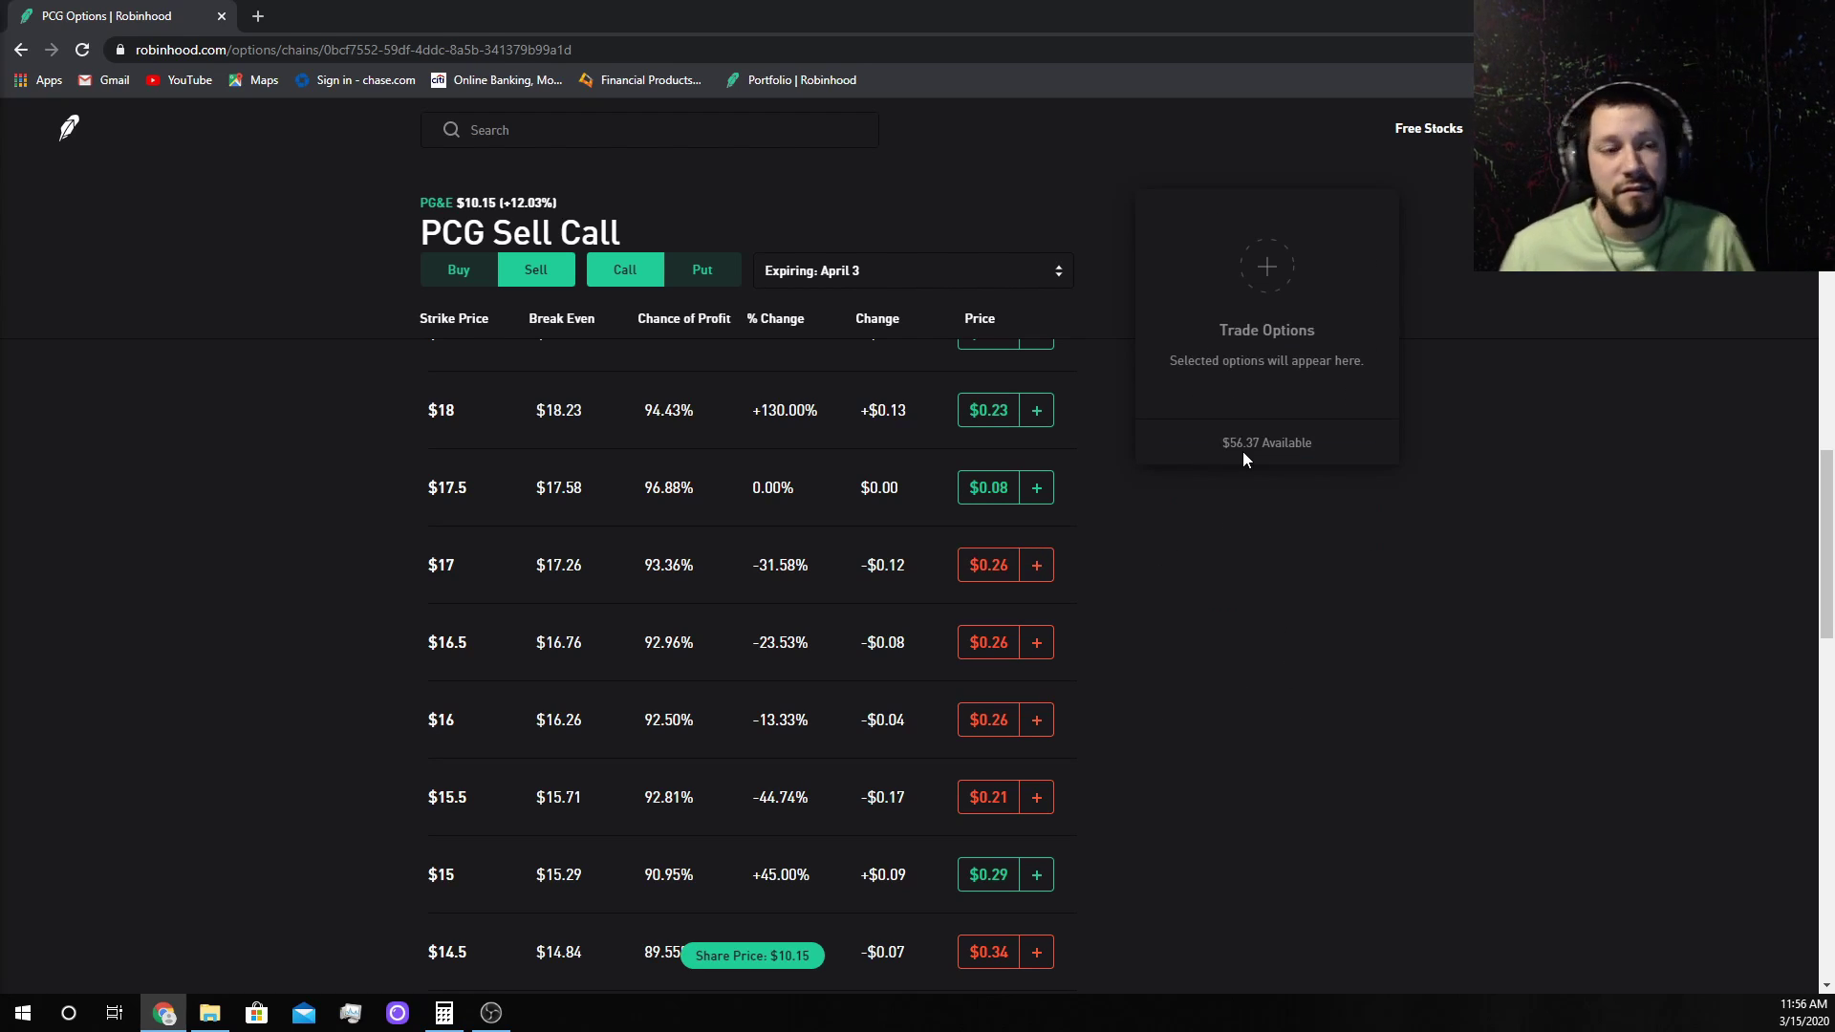